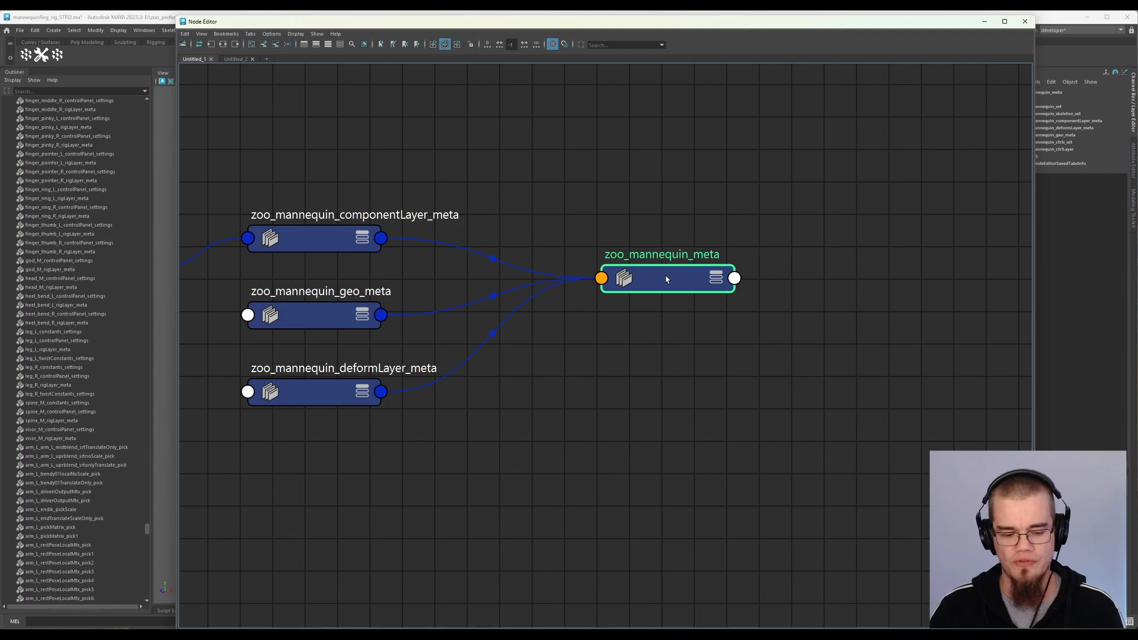
Step: Expand zoo_mannequin_meta to show all its attributes and move the node up beside its three child layer nodes
{"action": "key", "text": "3"}
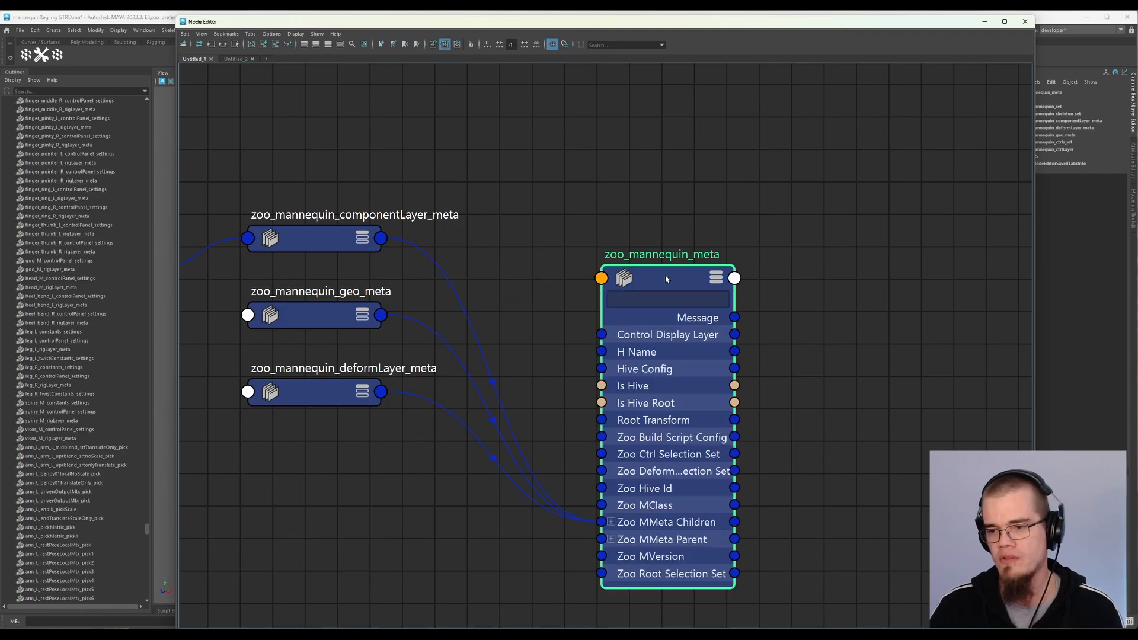
{"action": "left_click_drag", "start_coordinate": [667, 279], "coordinate": [648, 151]}
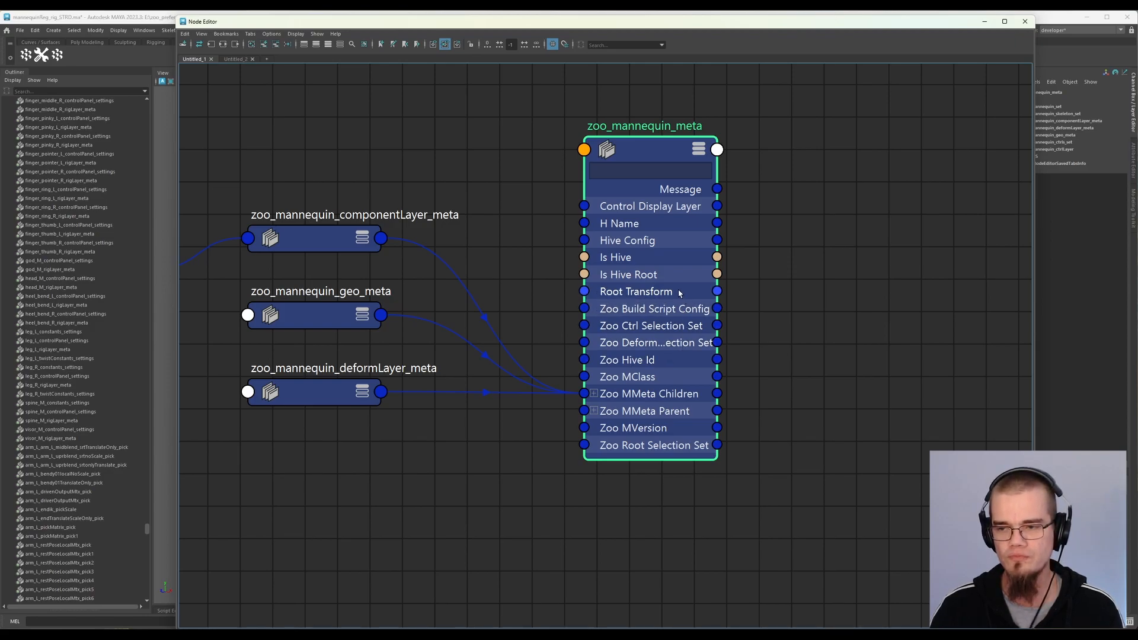
{"action": "left_click_drag", "start_coordinate": [680, 297], "coordinate": [668, 287]}
{"action": "left_click_drag", "start_coordinate": [621, 247], "coordinate": [627, 267]}
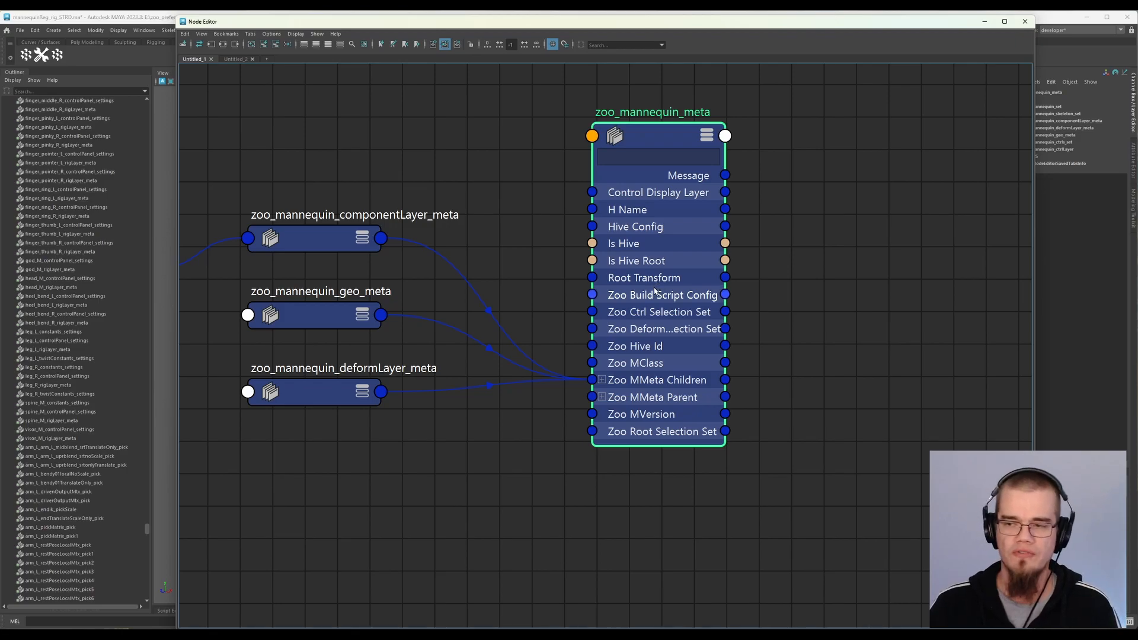
{"action": "left_click_drag", "start_coordinate": [667, 200], "coordinate": [663, 189]}
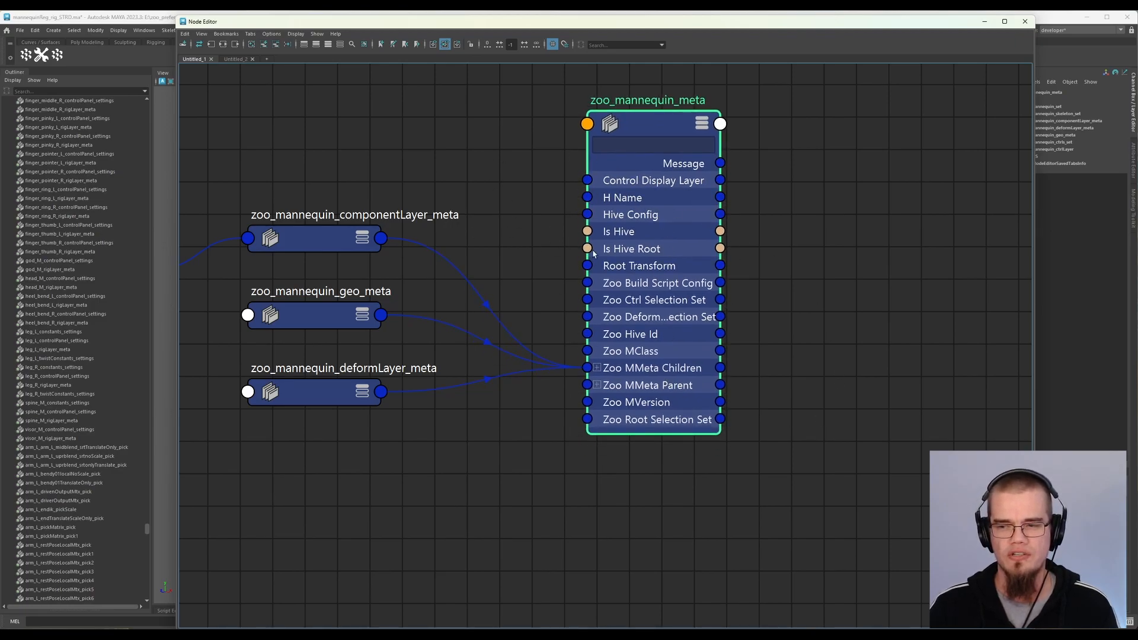
{"action": "left_click_drag", "start_coordinate": [422, 473], "coordinate": [274, 173]}
{"action": "left_click", "coordinate": [677, 409]}
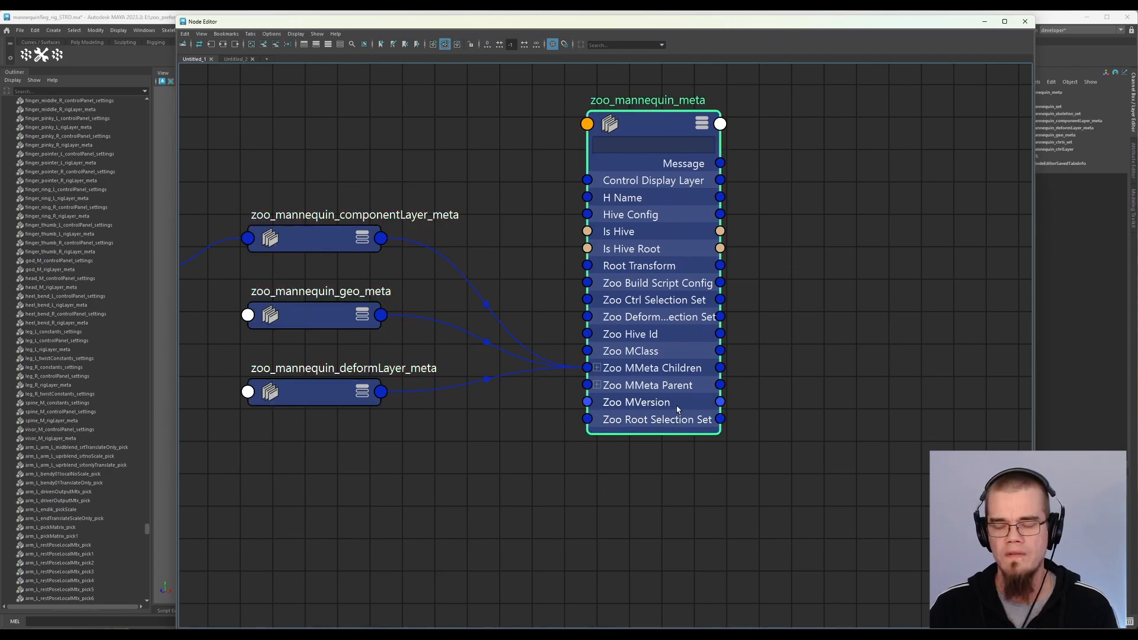
{"action": "left_click_drag", "start_coordinate": [672, 394], "coordinate": [662, 370]}
{"action": "mouse_move", "coordinate": [594, 151]}
{"action": "left_mouse_down"}
{"action": "mouse_move", "coordinate": [602, 157]}
{"action": "mouse_move", "coordinate": [592, 156]}
{"action": "left_mouse_up"}
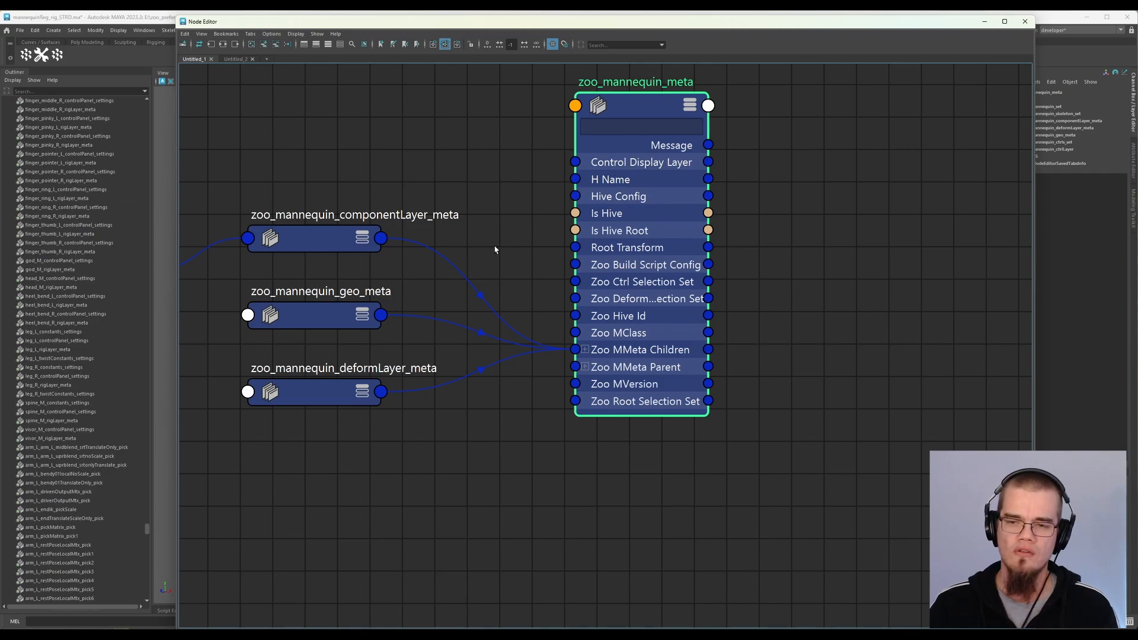
Step: Rearrange the zoo_mannequin componentLayer, geo and deformLayer meta nodes into an evenly spaced column beside zoo_mannequin_meta
{"action": "middle_click_drag", "start_coordinate": [320, 178], "coordinate": [405, 165]}
{"action": "left_click_drag", "start_coordinate": [416, 240], "coordinate": [413, 159]}
{"action": "left_click_drag", "start_coordinate": [409, 312], "coordinate": [400, 217]}
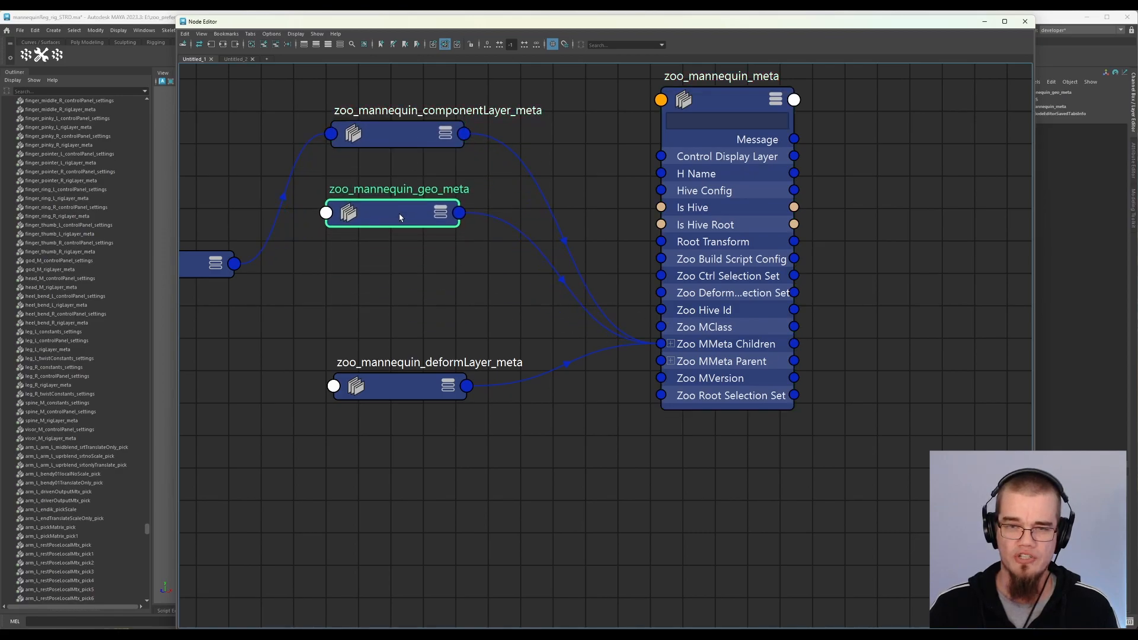
{"action": "left_click_drag", "start_coordinate": [413, 386], "coordinate": [405, 324]}
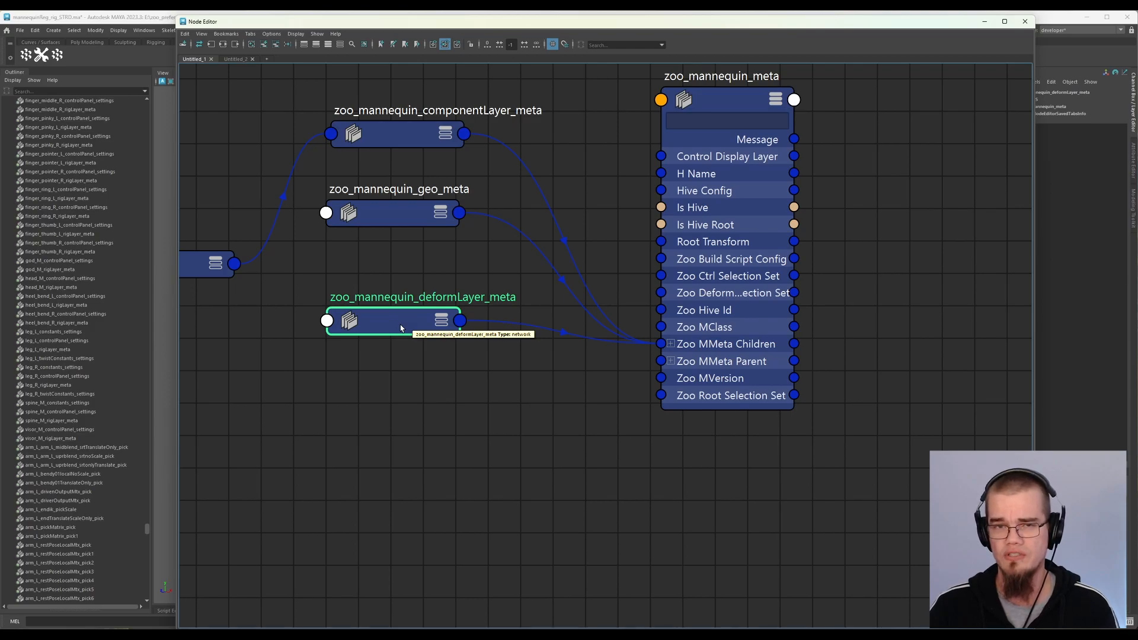
{"action": "middle_click_drag", "start_coordinate": [300, 266], "coordinate": [487, 327], "text": "alt"}
{"action": "left_click_drag", "start_coordinate": [573, 204], "coordinate": [567, 174]}
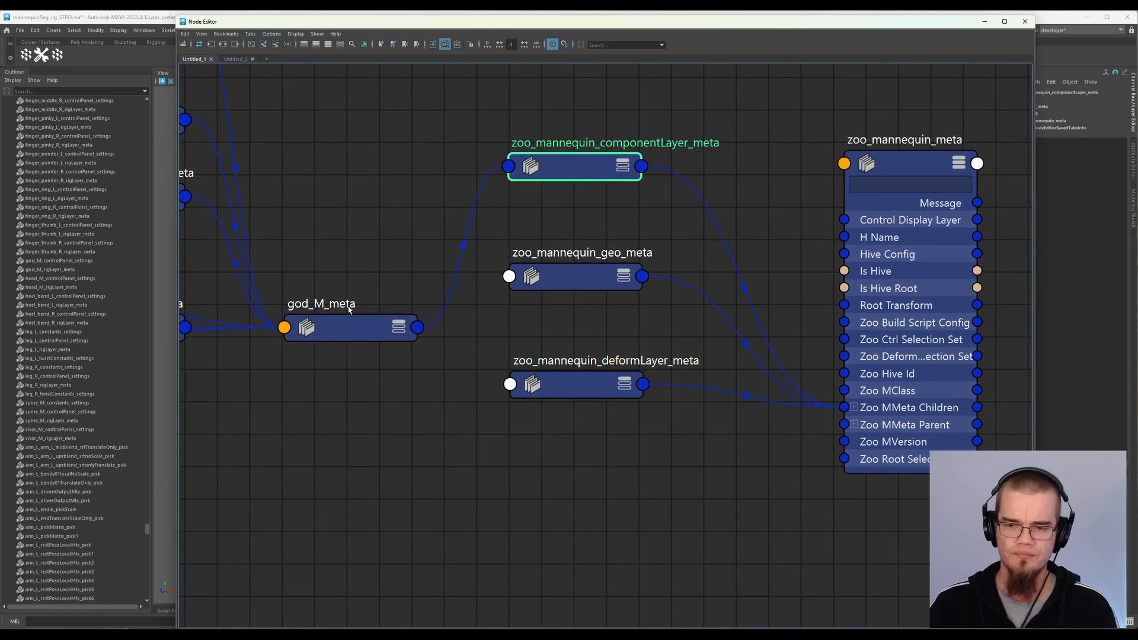
Step: Align god_M_meta with the component layer node and spread out its rigLayer, deformLayer and inputLayer meta nodes vertically
{"action": "left_click_drag", "start_coordinate": [349, 330], "coordinate": [353, 166]}
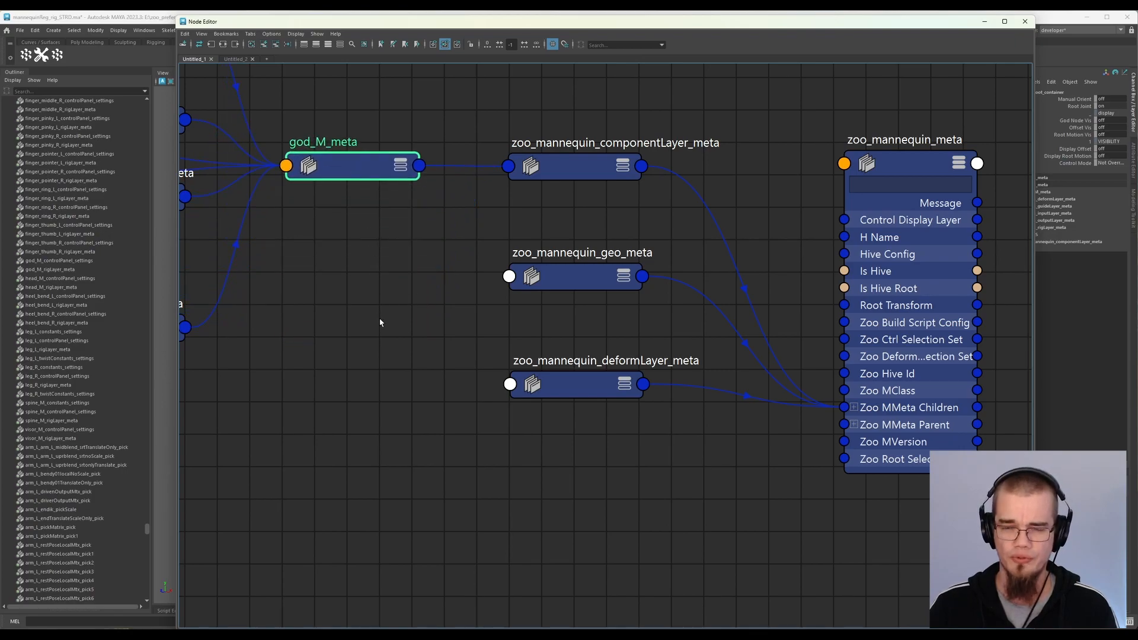
{"action": "middle_click_drag", "start_coordinate": [275, 264], "coordinate": [463, 428], "text": "alt"}
{"action": "left_click_drag", "start_coordinate": [323, 296], "coordinate": [316, 239]}
{"action": "left_click_drag", "start_coordinate": [314, 352], "coordinate": [313, 317]}
{"action": "left_click_drag", "start_coordinate": [315, 497], "coordinate": [315, 431]}
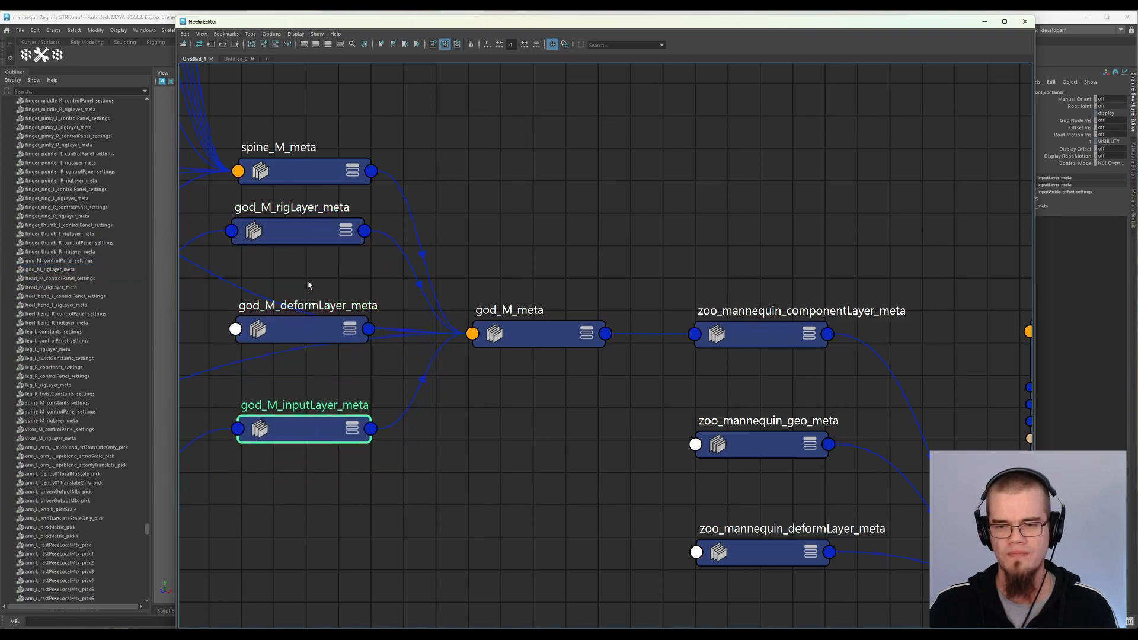
Step: Move spine_M_meta higher above god_M_rigLayer_meta and raise god_M_meta to sit between its child nodes
{"action": "left_click_drag", "start_coordinate": [315, 169], "coordinate": [278, 129]}
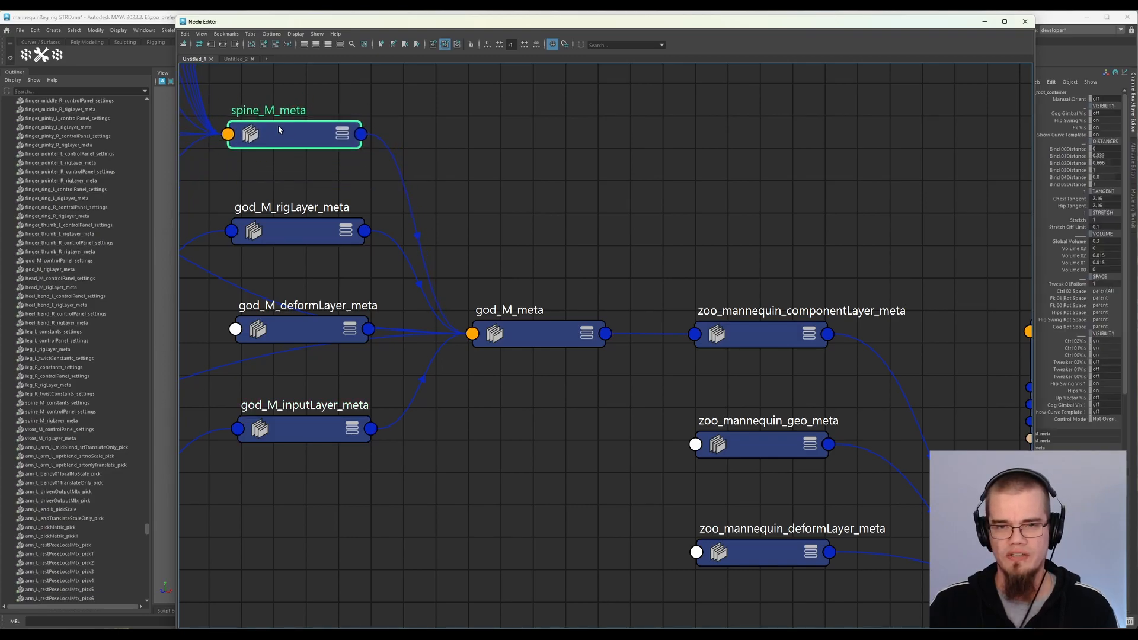
{"action": "left_click_drag", "start_coordinate": [522, 336], "coordinate": [518, 274]}
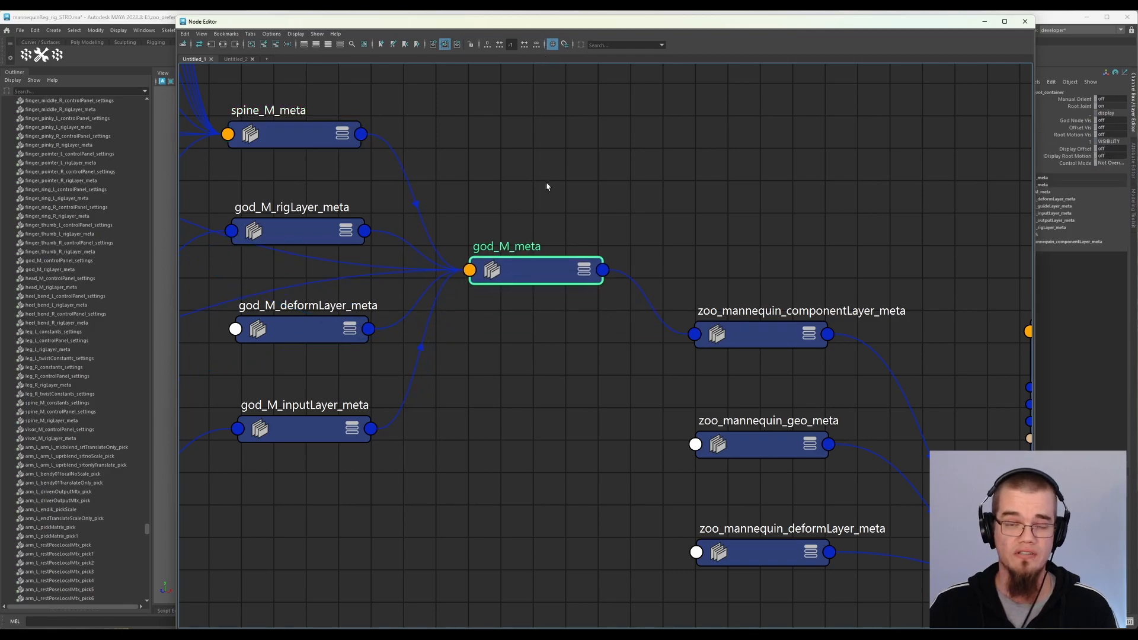
{"action": "left_click_drag", "start_coordinate": [278, 132], "coordinate": [288, 133]}
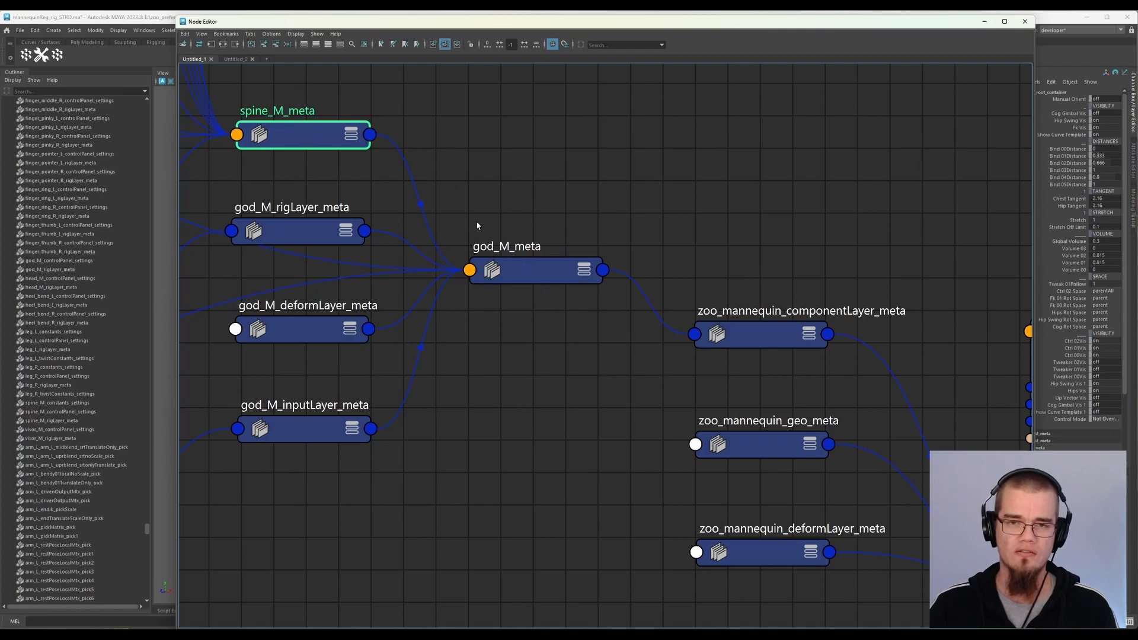
{"action": "left_click_drag", "start_coordinate": [307, 130], "coordinate": [305, 124]}
{"action": "left_click_drag", "start_coordinate": [535, 271], "coordinate": [544, 273]}
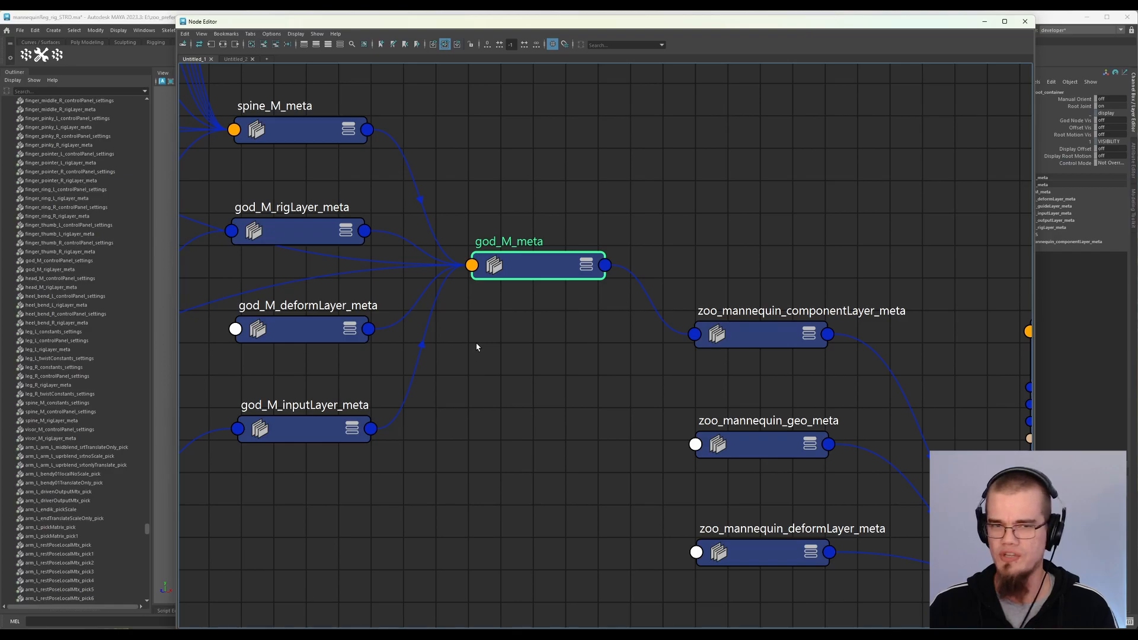
Step: Examine the overall extent of the mannequin rig's full meta node network
{"action": "scroll", "coordinate": [476, 348], "scroll_direction": "down", "scroll_amount": 2}
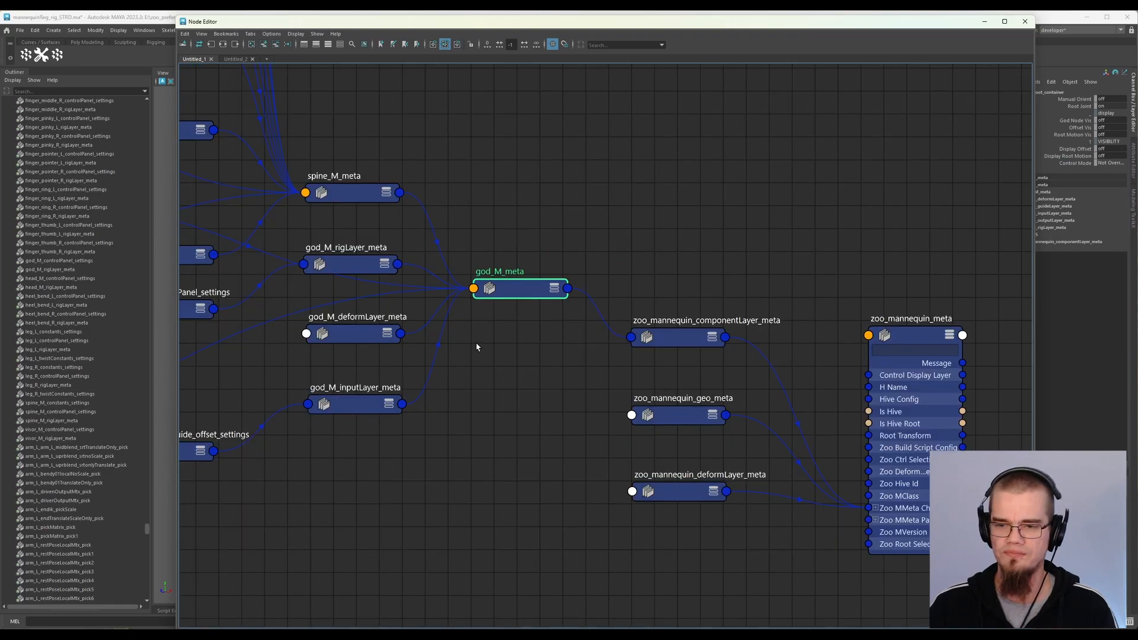
{"action": "scroll", "coordinate": [476, 347], "scroll_direction": "down", "scroll_amount": 1}
{"action": "scroll", "coordinate": [522, 372], "scroll_direction": "down", "scroll_amount": 2}
{"action": "scroll", "coordinate": [501, 362], "scroll_direction": "down", "scroll_amount": 4}
{"action": "scroll", "coordinate": [422, 325], "scroll_direction": "down", "scroll_amount": 4}
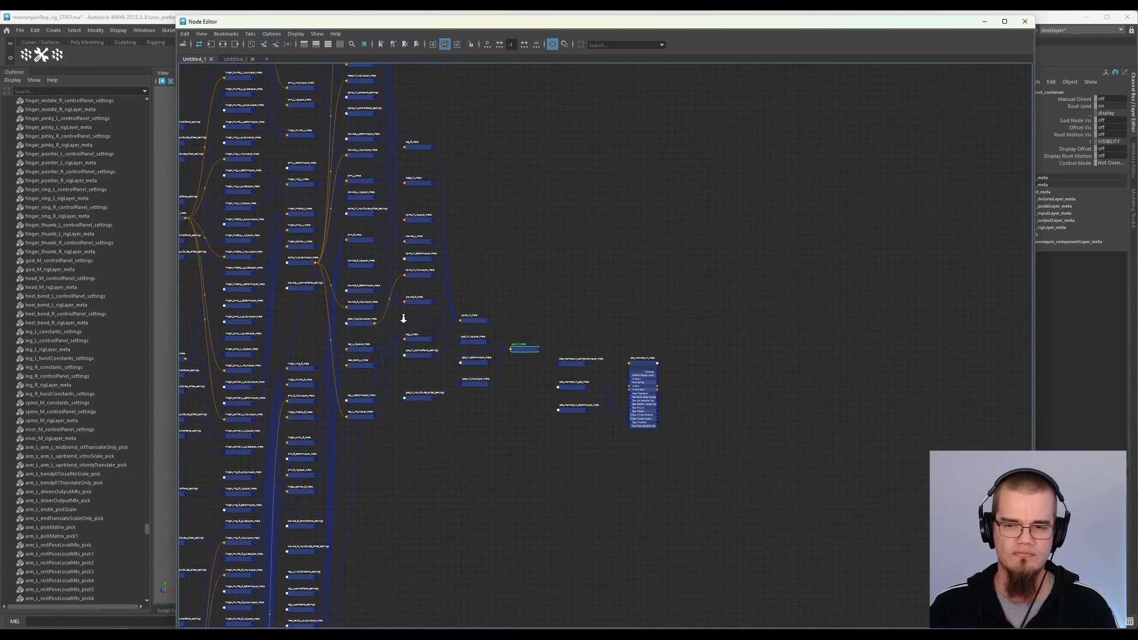
{"action": "scroll", "coordinate": [403, 319], "scroll_direction": "down", "scroll_amount": 4}
{"action": "scroll", "coordinate": [354, 299], "scroll_direction": "down", "scroll_amount": 4}
{"action": "scroll", "coordinate": [287, 286], "scroll_direction": "down", "scroll_amount": 2}
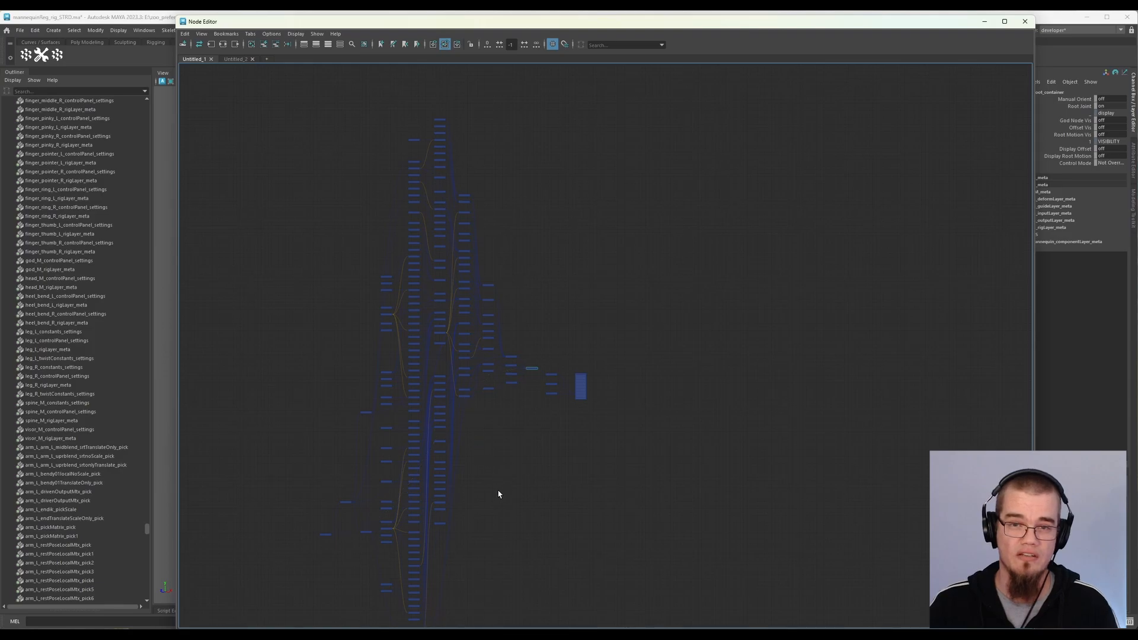
{"action": "middle_click_drag", "start_coordinate": [500, 482], "coordinate": [500, 436], "text": "alt"}
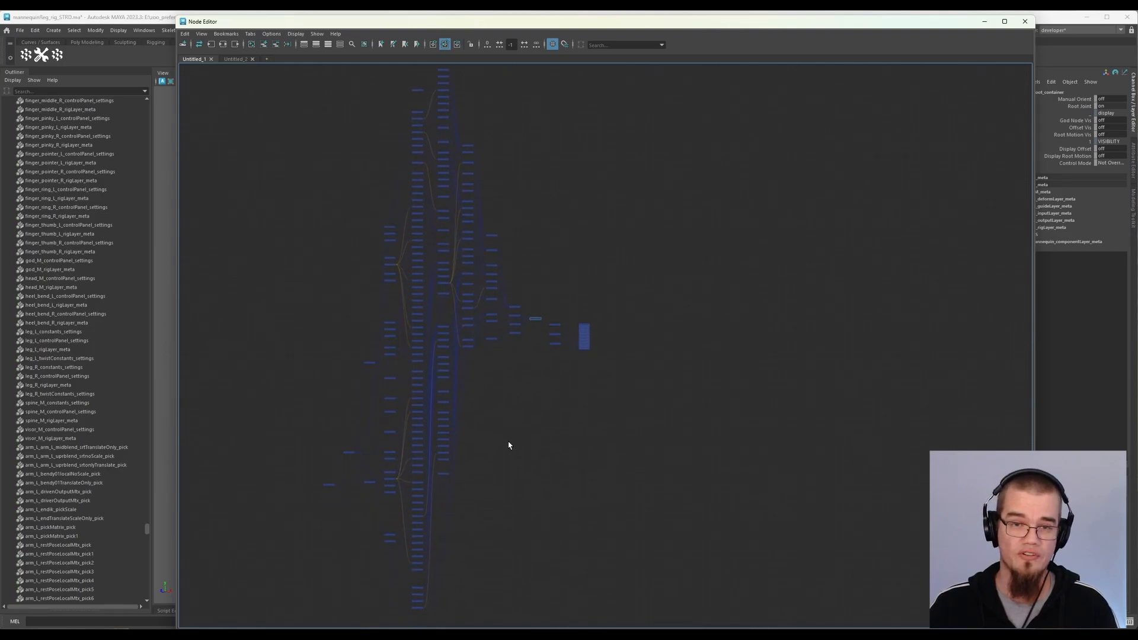
Step: Shift finger_thumb_R_outputLayer_meta and finger_thumb_R_deformLayer_meta slightly out of their node column
{"action": "right_click_drag", "start_coordinate": [483, 438], "coordinate": [748, 527], "text": "alt"}
{"action": "middle_click_drag", "start_coordinate": [394, 409], "coordinate": [736, 396], "text": "alt"}
{"action": "right_click_drag", "start_coordinate": [451, 334], "coordinate": [601, 418], "text": "alt"}
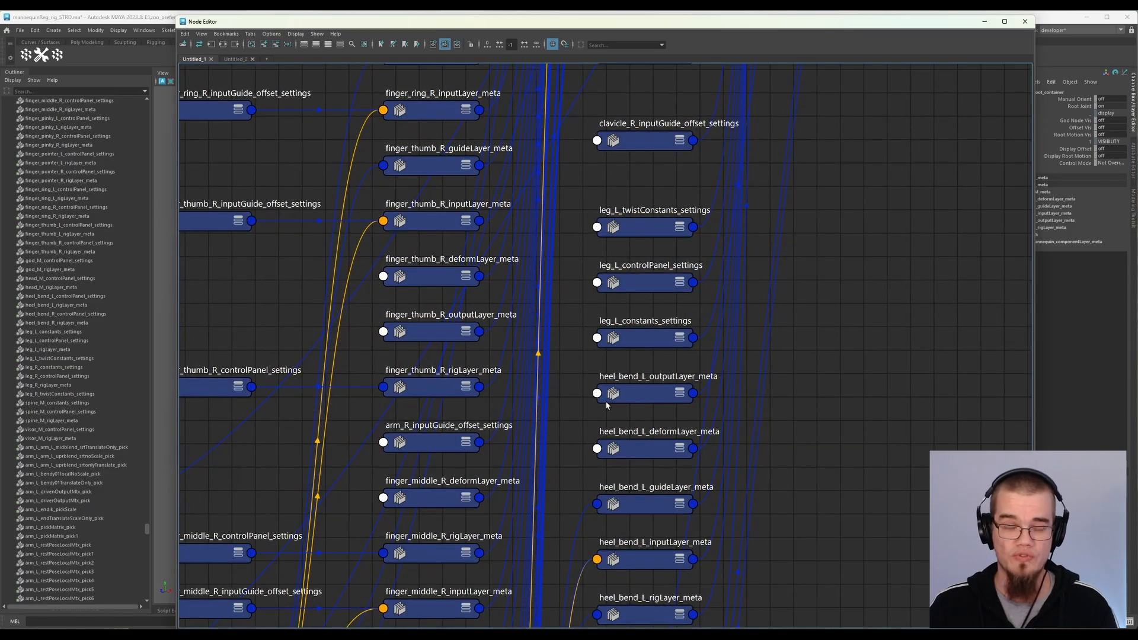
{"action": "left_click_drag", "start_coordinate": [454, 339], "coordinate": [443, 330]}
{"action": "left_click_drag", "start_coordinate": [422, 276], "coordinate": [405, 274]}
Step: Reposition the finger_thumb_R_inputGuide_offset_settings and finger_thumb_R_controlPanel_settings nodes away from their column alignment
{"action": "middle_click_drag", "start_coordinate": [275, 256], "coordinate": [531, 359], "text": "alt"}
{"action": "left_click_drag", "start_coordinate": [472, 330], "coordinate": [438, 307]}
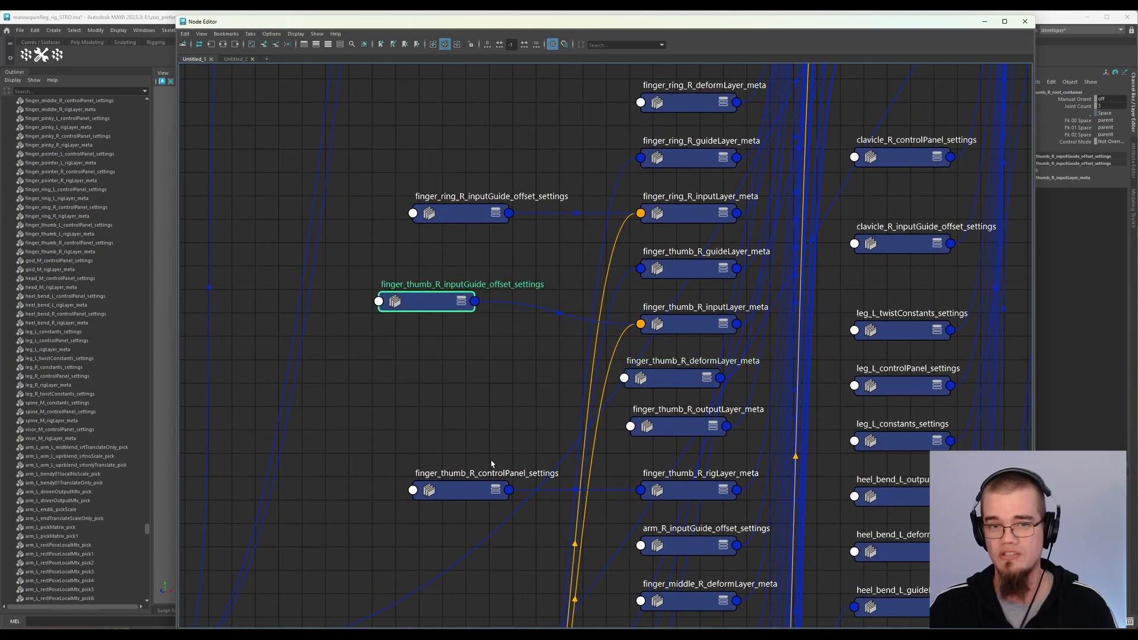
{"action": "middle_click_drag", "start_coordinate": [528, 527], "coordinate": [393, 300], "text": "alt"}
{"action": "left_click_drag", "start_coordinate": [341, 284], "coordinate": [361, 303]}
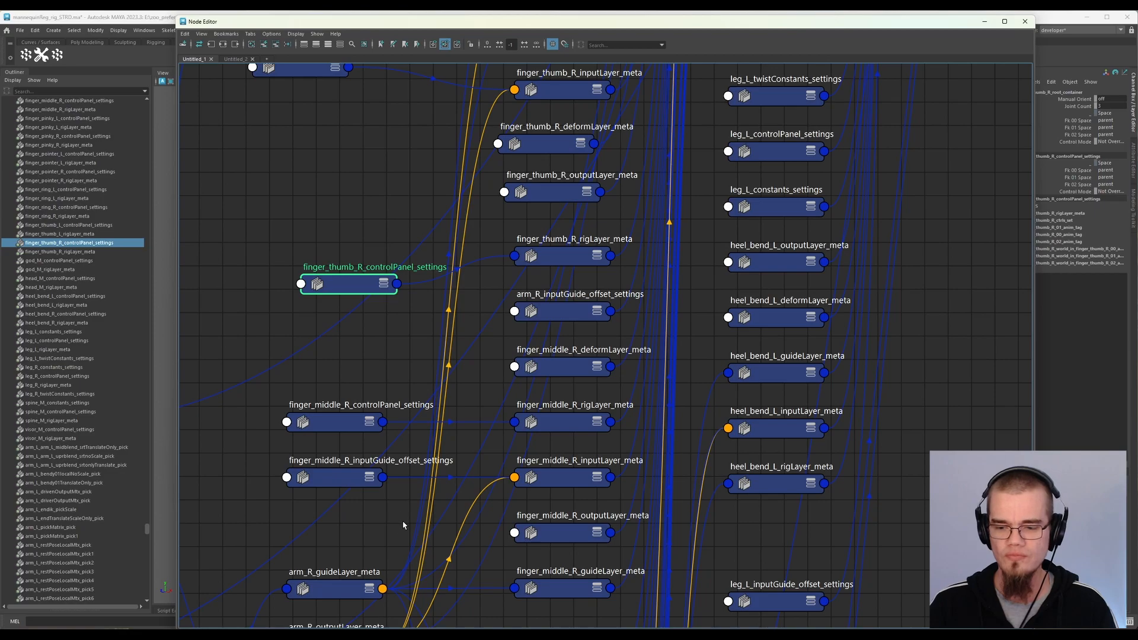
Step: Select the heel_bend_L guide, input and rig layer nodes, then offset heel_bend_L_guideLayer_meta from its column and clear the selection
{"action": "middle_click_drag", "start_coordinate": [389, 544], "coordinate": [367, 429], "text": "alt"}
{"action": "left_click_drag", "start_coordinate": [942, 443], "coordinate": [922, 323]}
{"action": "left_click_drag", "start_coordinate": [891, 414], "coordinate": [723, 243]}
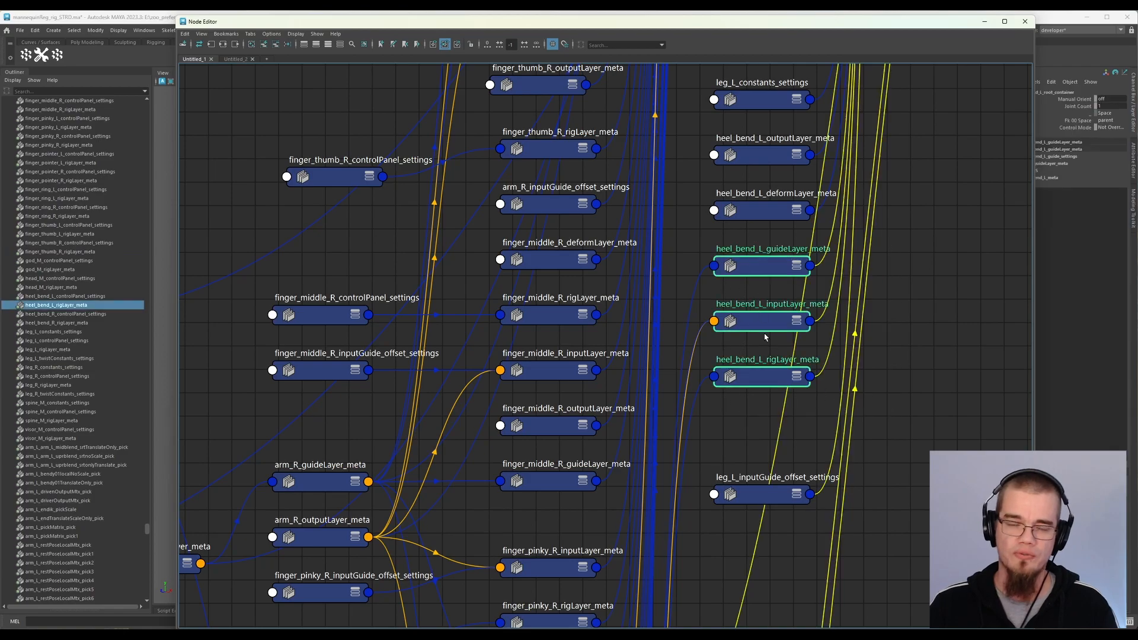
{"action": "left_click", "coordinate": [785, 273]}
{"action": "middle_click_drag", "start_coordinate": [915, 184], "coordinate": [709, 448], "text": "alt"}
{"action": "left_click_drag", "start_coordinate": [581, 502], "coordinate": [554, 508]}
{"action": "left_click", "coordinate": [610, 514]}
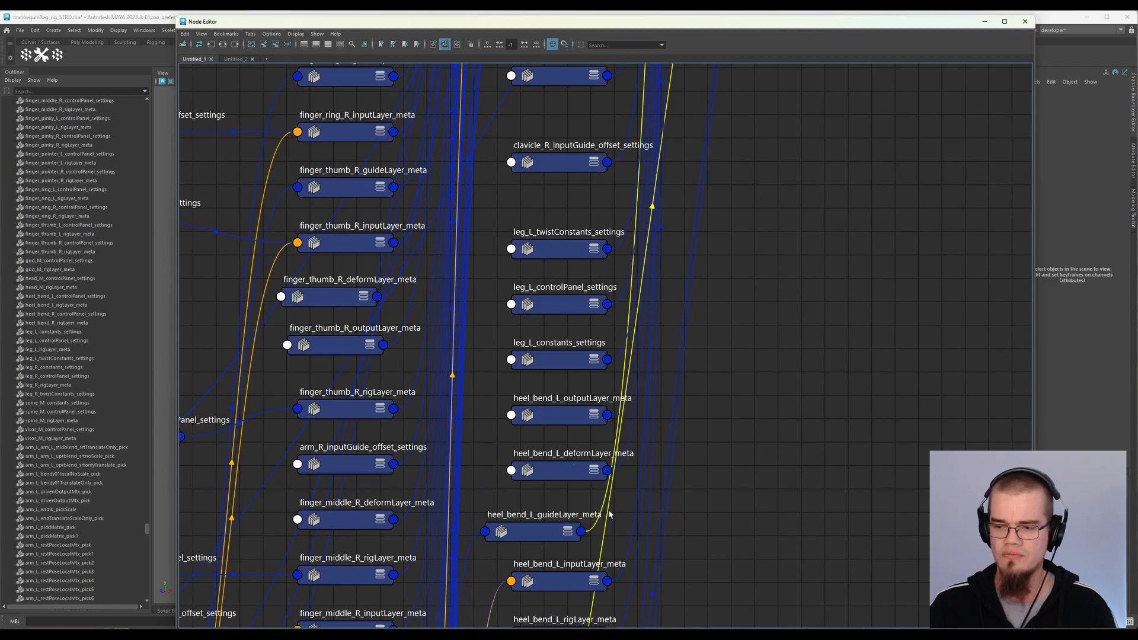
Step: Move heel_bend_L_meta down between the leg_L rig and deform layer nodes, and offset leg_L_meta above god_M_controlPanel_settings
{"action": "middle_click_drag", "start_coordinate": [816, 101], "coordinate": [593, 282], "text": "alt"}
{"action": "left_click_drag", "start_coordinate": [581, 201], "coordinate": [575, 194]}
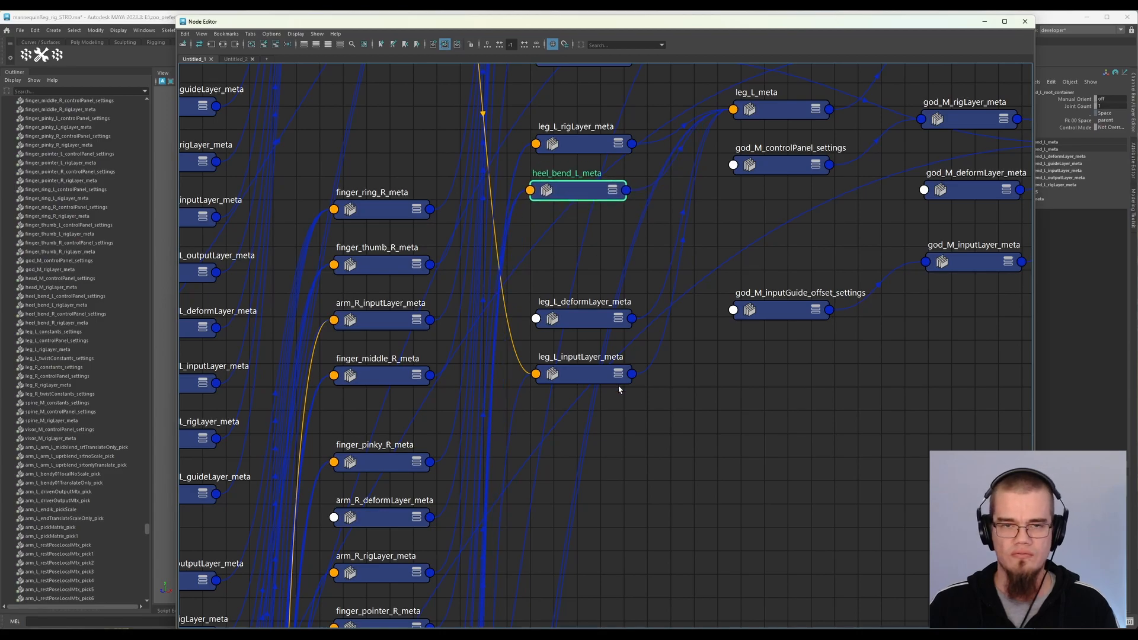
{"action": "middle_click_drag", "start_coordinate": [716, 202], "coordinate": [591, 349], "text": "alt"}
{"action": "left_click_drag", "start_coordinate": [465, 342], "coordinate": [461, 400]}
{"action": "left_click_drag", "start_coordinate": [645, 264], "coordinate": [657, 280]}
{"action": "middle_click_drag", "start_coordinate": [777, 279], "coordinate": [533, 411], "text": "alt"}
{"action": "left_click_drag", "start_coordinate": [391, 403], "coordinate": [370, 372]}
Step: Select spine_M_meta and inspect its links to the clavicle, leg and god_M meta nodes
{"action": "double_click", "coordinate": [599, 309]}
{"action": "left_click", "coordinate": [600, 328]}
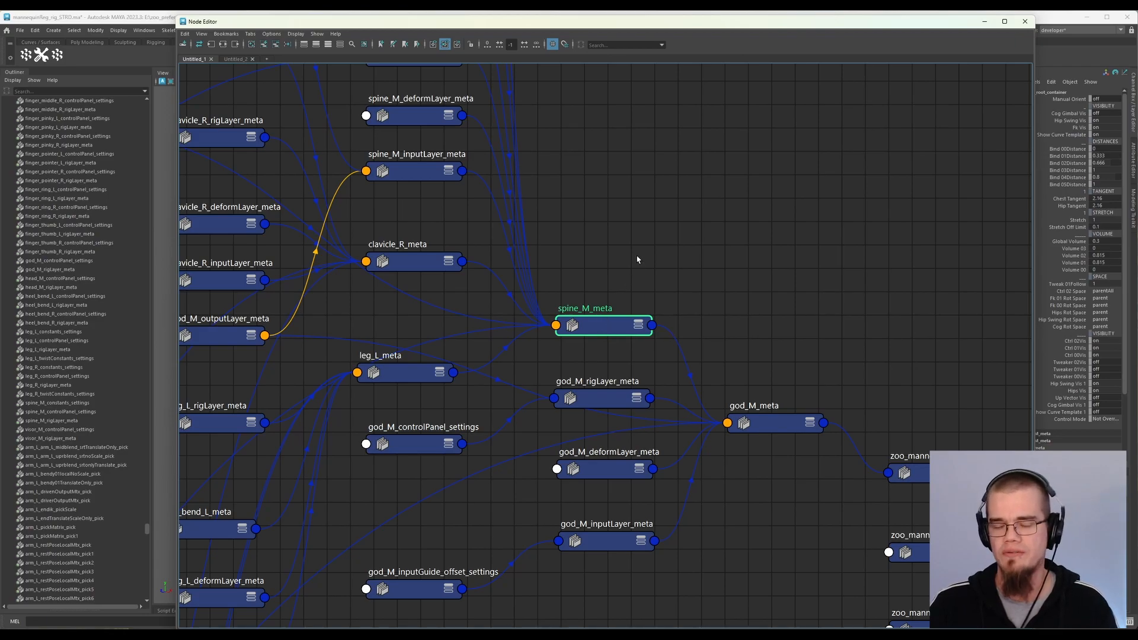
{"action": "middle_click_drag", "start_coordinate": [637, 259], "coordinate": [683, 332], "text": "alt"}
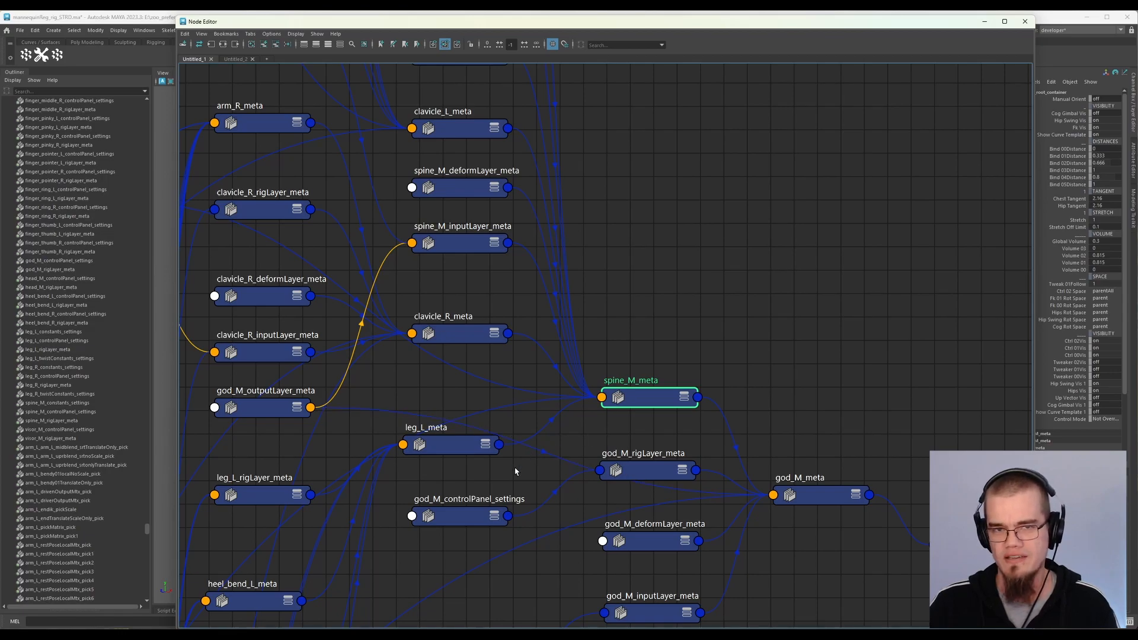
{"action": "middle_click_drag", "start_coordinate": [399, 477], "coordinate": [274, 278]}
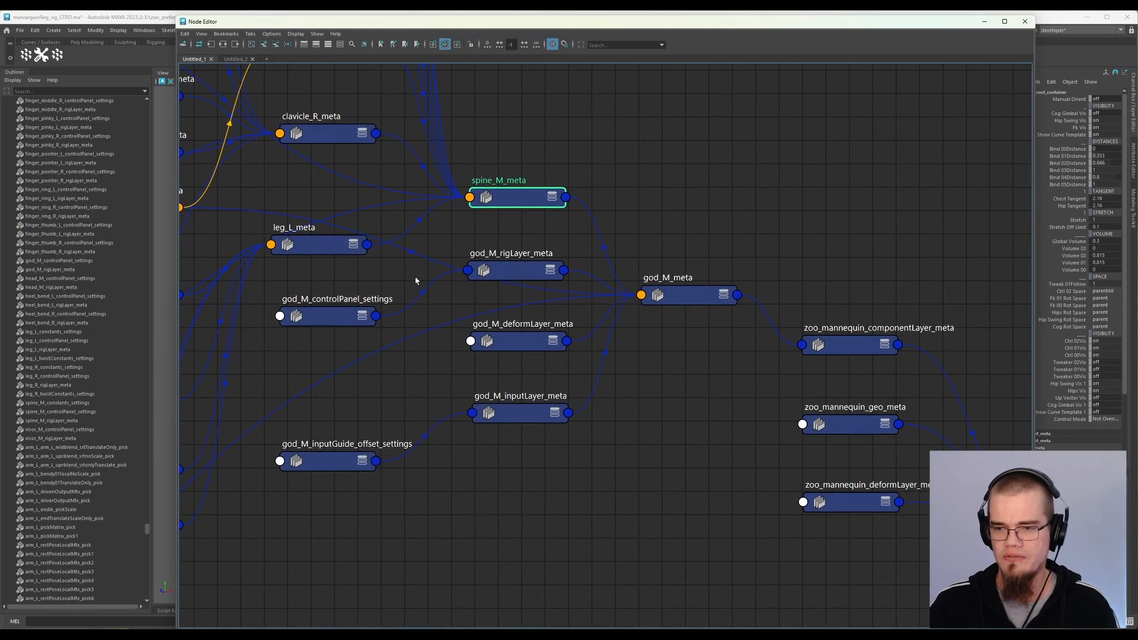
Step: Graph the input connections of god_M_rigLayer_meta in the second Node Editor graph, Untitled_2
{"action": "left_click", "coordinate": [503, 272]}
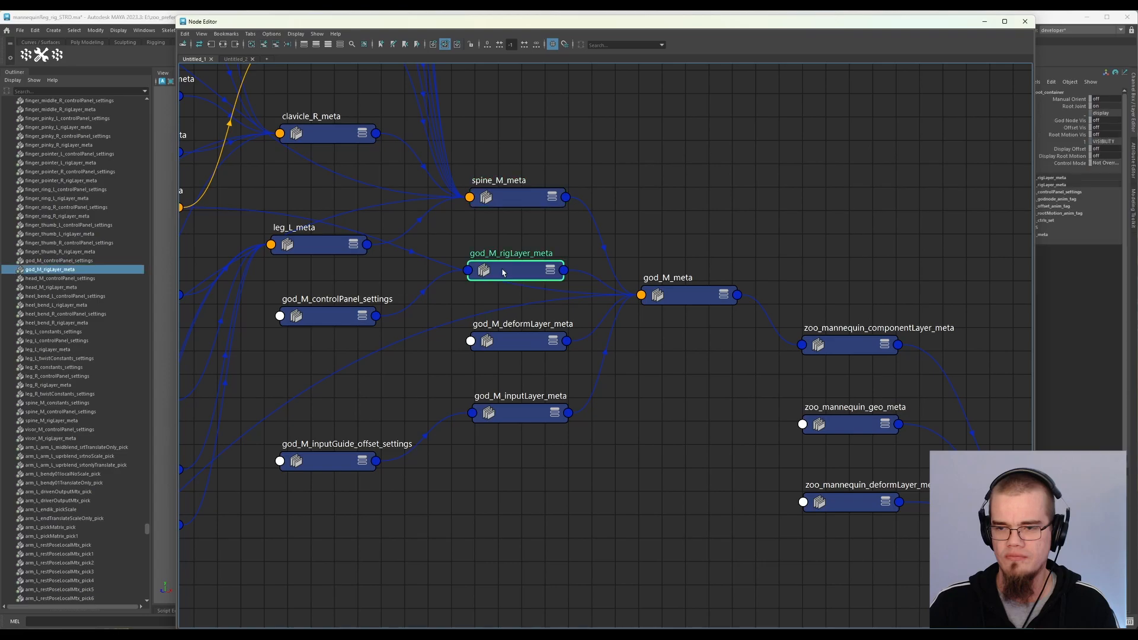
{"action": "left_click", "coordinate": [237, 60]}
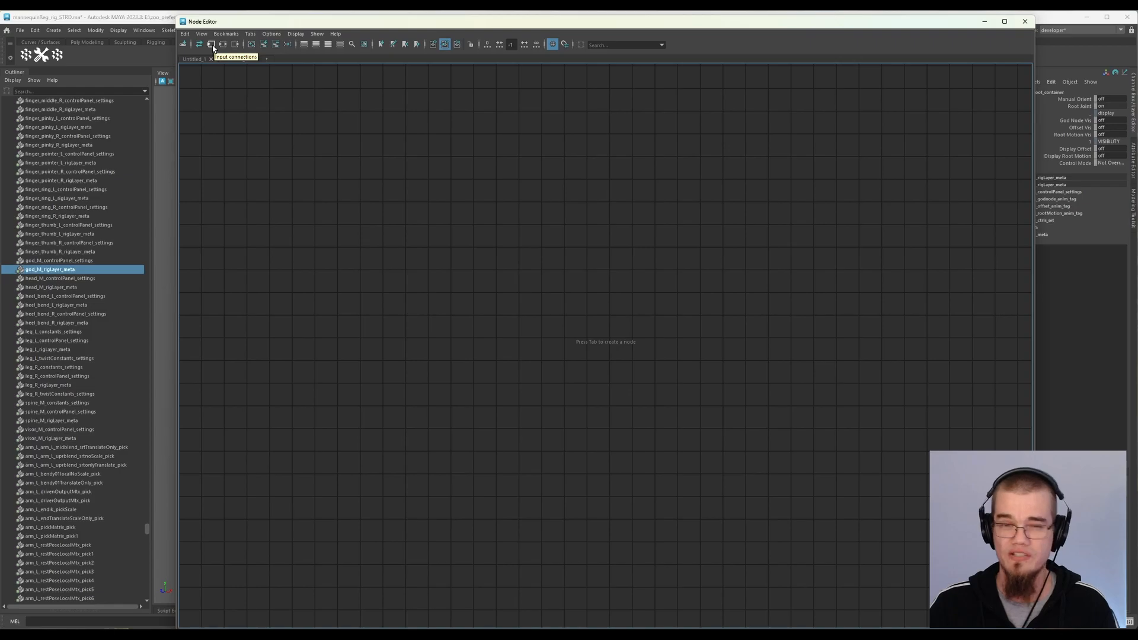
{"action": "left_click", "coordinate": [212, 44]}
{"action": "middle_click_drag", "start_coordinate": [698, 385], "coordinate": [652, 332]}
{"action": "scroll", "coordinate": [585, 318], "scroll_direction": "up", "scroll_amount": 3}
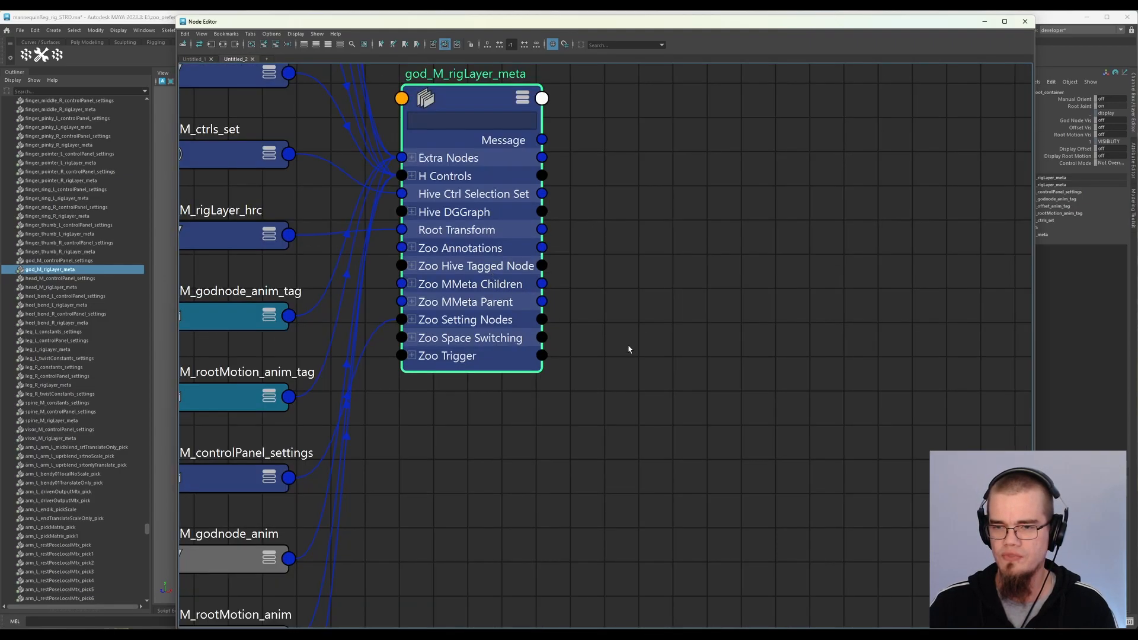
{"action": "scroll", "coordinate": [709, 369], "scroll_direction": "down", "scroll_amount": 3}
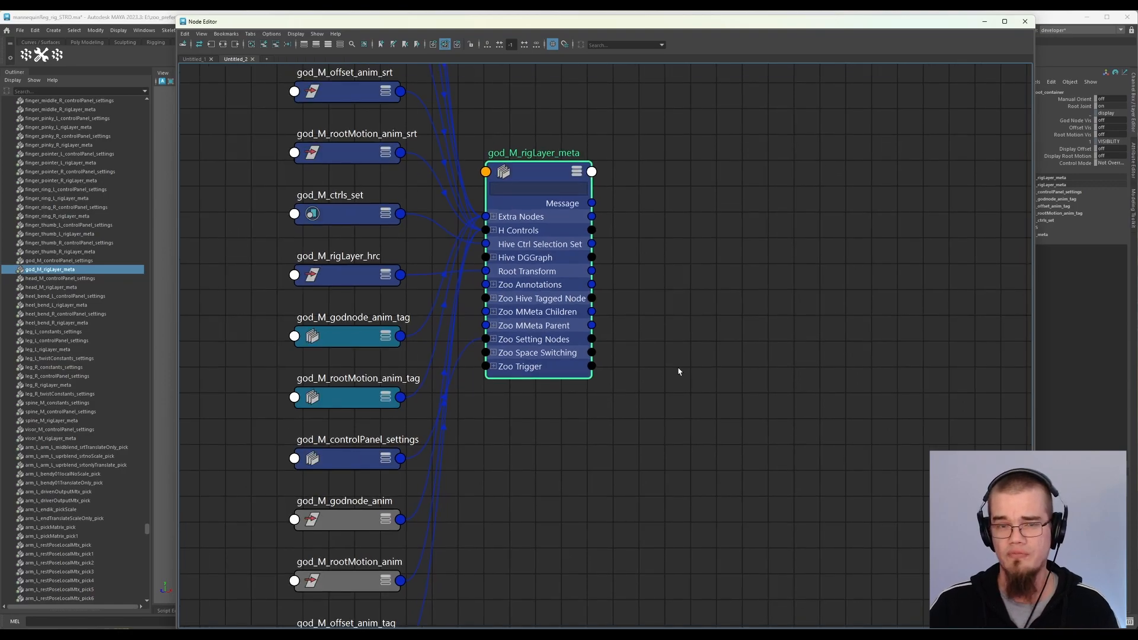
Step: Reposition god_M_rigLayer_meta slightly farther from its column of input nodes and lower in the graph
{"action": "left_click_drag", "start_coordinate": [549, 259], "coordinate": [581, 289]}
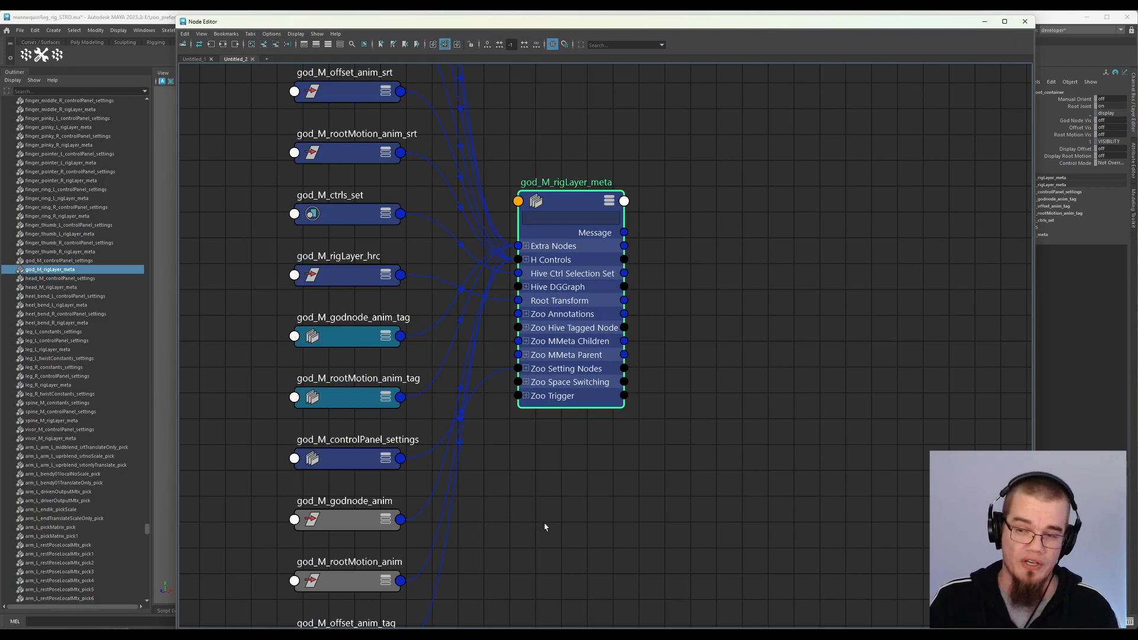
{"action": "left_click_drag", "start_coordinate": [569, 273], "coordinate": [550, 273]}
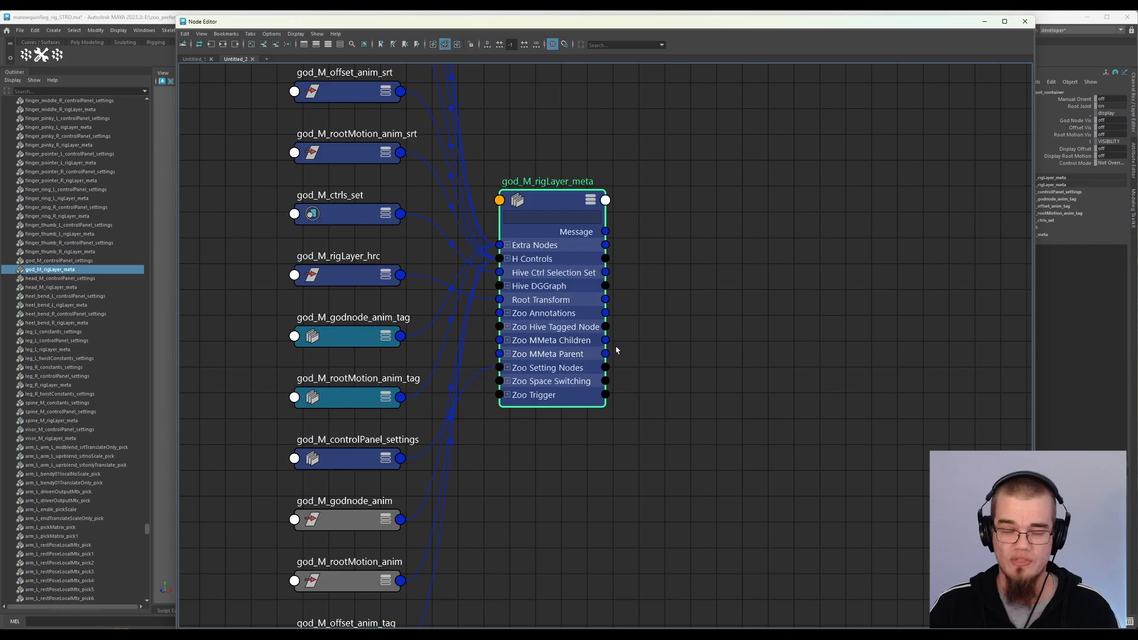
{"action": "scroll", "coordinate": [628, 355], "scroll_direction": "up", "scroll_amount": 2}
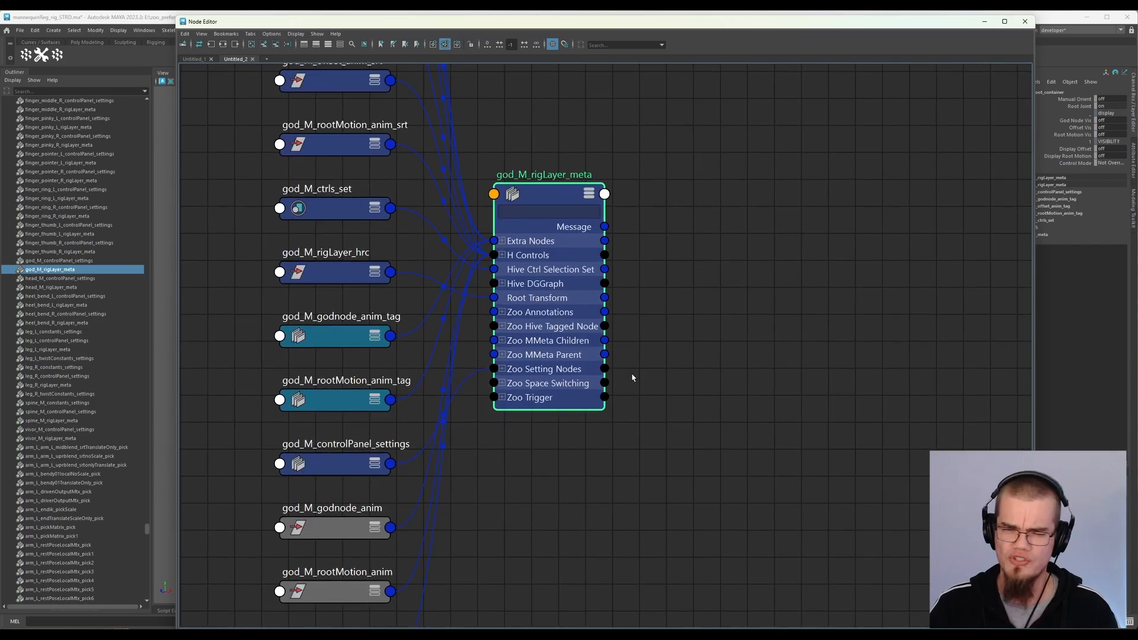
Step: Expand Zoo Setting Nodes and its [0] entry on god_M_rigLayer_meta, and widen the node to fit its attribute names
{"action": "scroll", "coordinate": [654, 284], "scroll_direction": "up", "scroll_amount": 3}
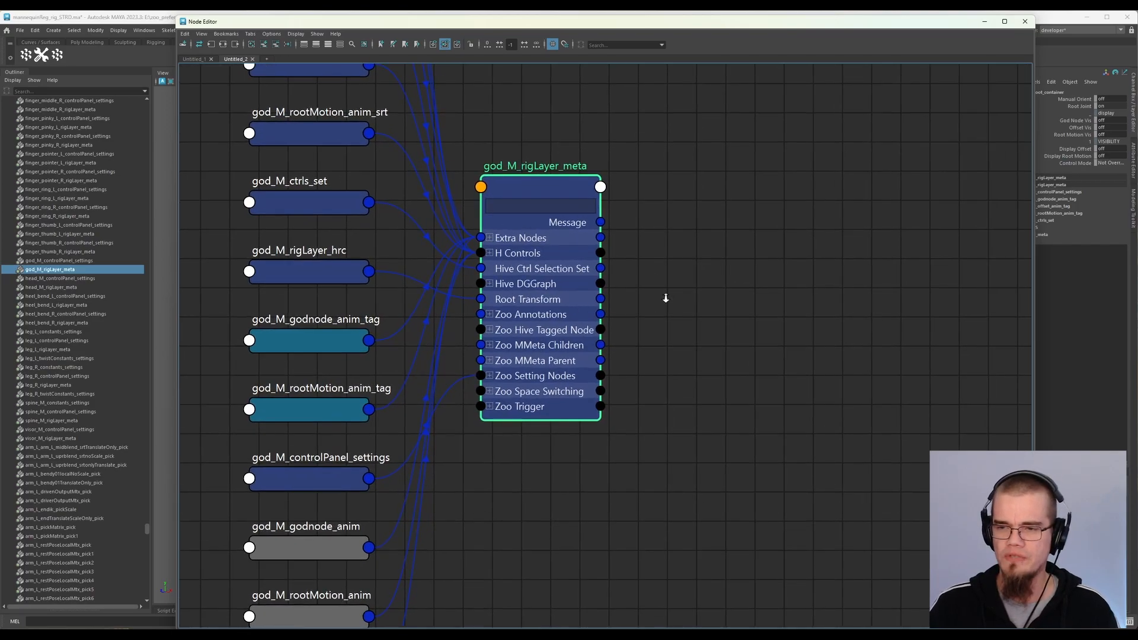
{"action": "left_click_drag", "start_coordinate": [542, 363], "coordinate": [606, 368]}
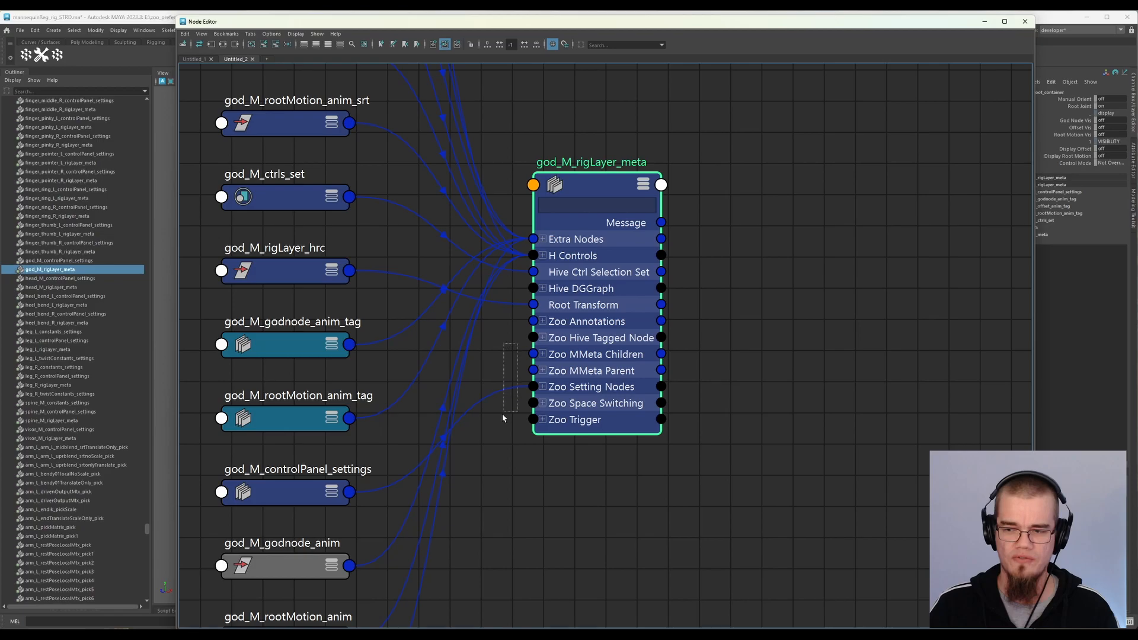
{"action": "left_click", "coordinate": [543, 387]}
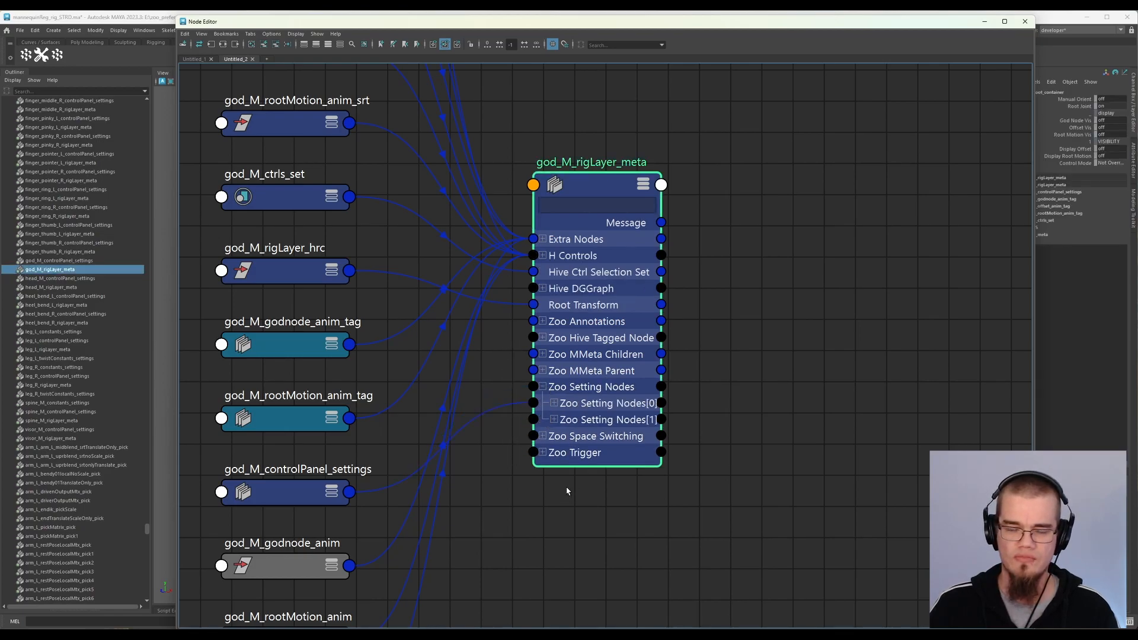
{"action": "left_click_drag", "start_coordinate": [661, 465], "coordinate": [745, 466]}
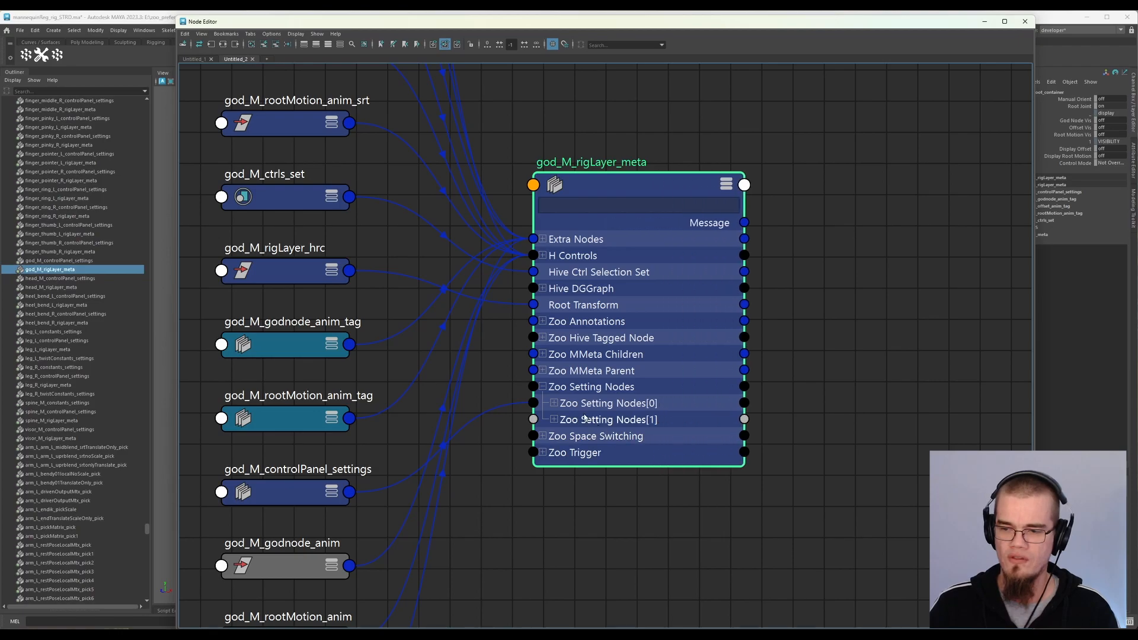
{"action": "left_click", "coordinate": [554, 403]}
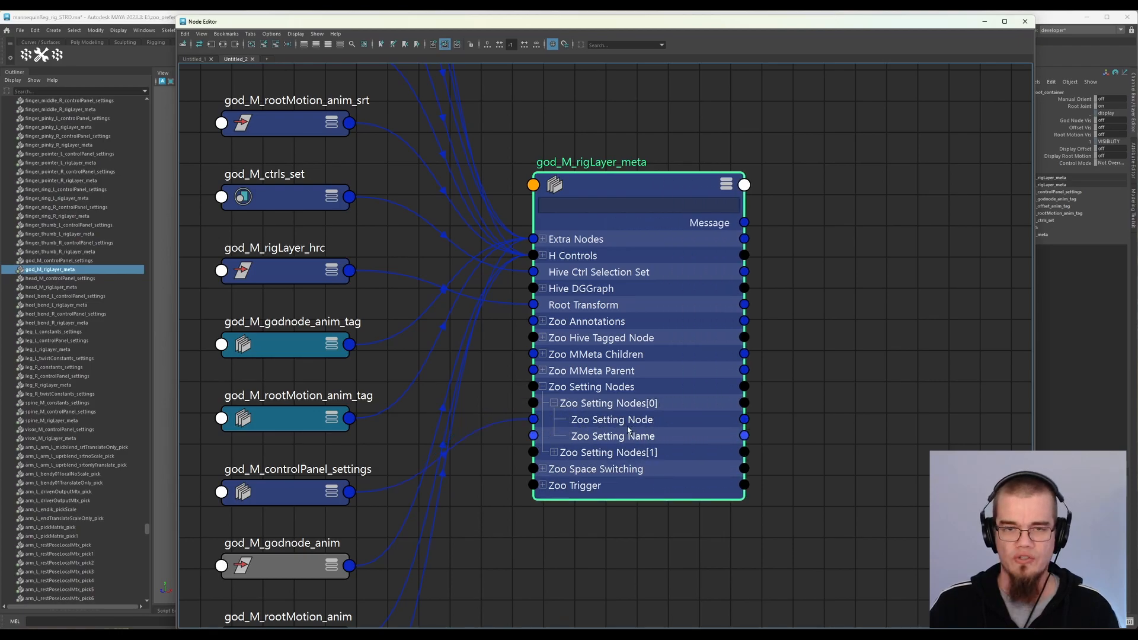
Step: Show god_M_rigLayer_meta's extra attributes in the Attribute Editor beside the graph, collapsing every array section except Zoo Setting Nodes
{"action": "key", "text": "ctrl+a"}
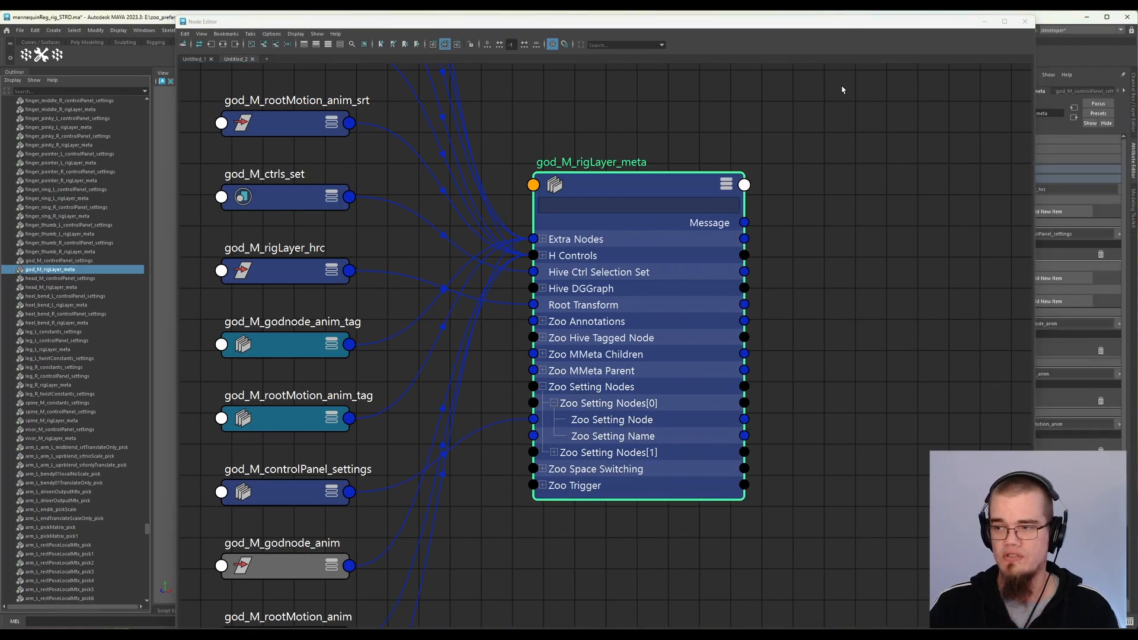
{"action": "left_click_drag", "start_coordinate": [867, 26], "coordinate": [647, 26]}
{"action": "left_click", "coordinate": [970, 201]}
{"action": "left_click", "coordinate": [968, 211]}
{"action": "left_click", "coordinate": [968, 220]}
{"action": "left_click", "coordinate": [966, 229]}
{"action": "left_click", "coordinate": [964, 250]}
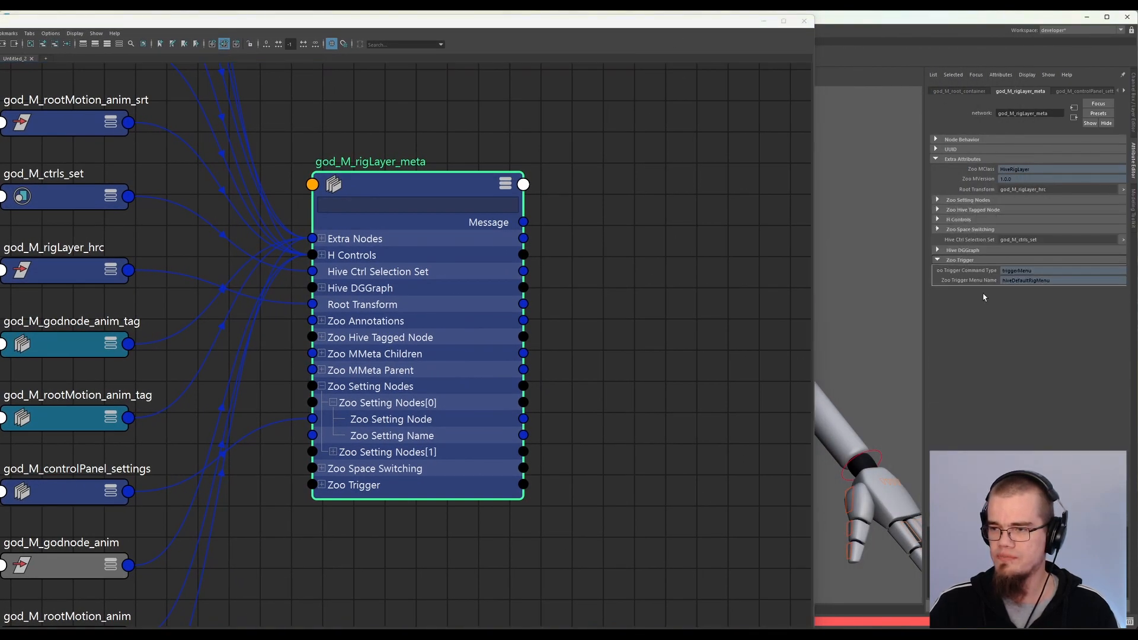
{"action": "left_click", "coordinate": [964, 261]}
{"action": "left_click", "coordinate": [958, 201]}
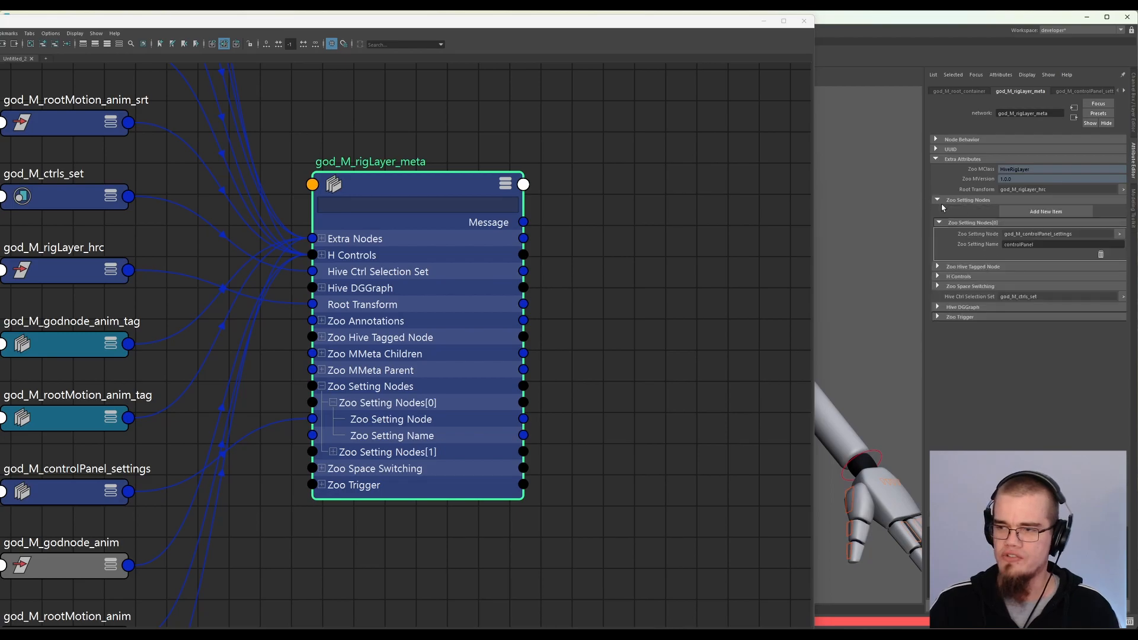
Step: Highlight the controlPanel setting name in the Attribute Editor, and move the god_M_controlPanel_settings node slightly up in the graph
{"action": "left_click_drag", "start_coordinate": [396, 412], "coordinate": [394, 395]}
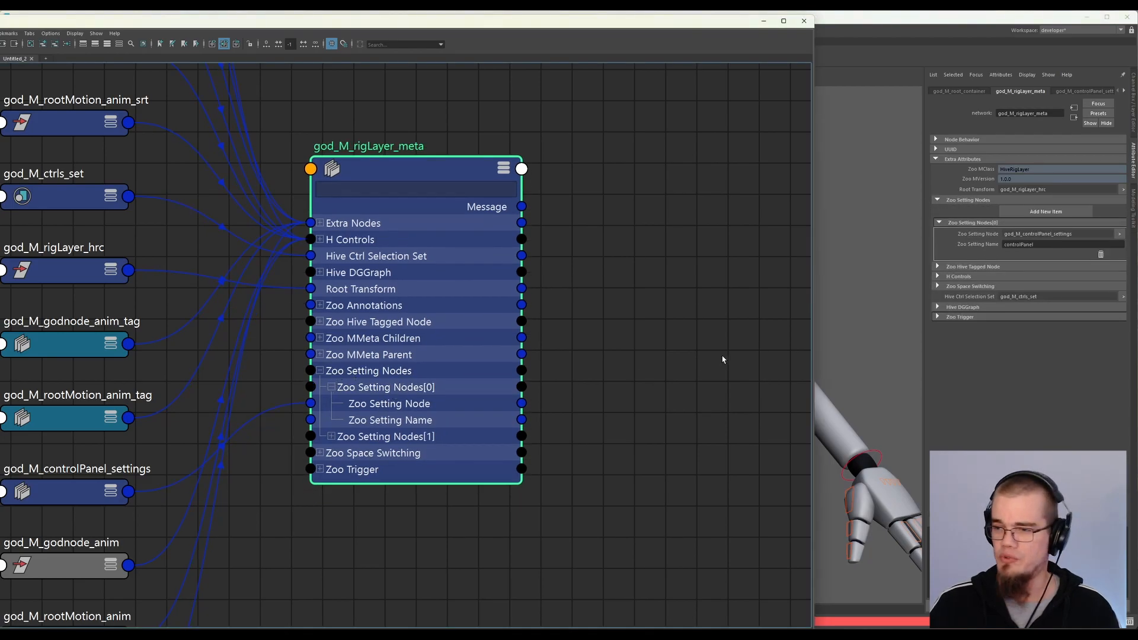
{"action": "double_click", "coordinate": [1046, 244]}
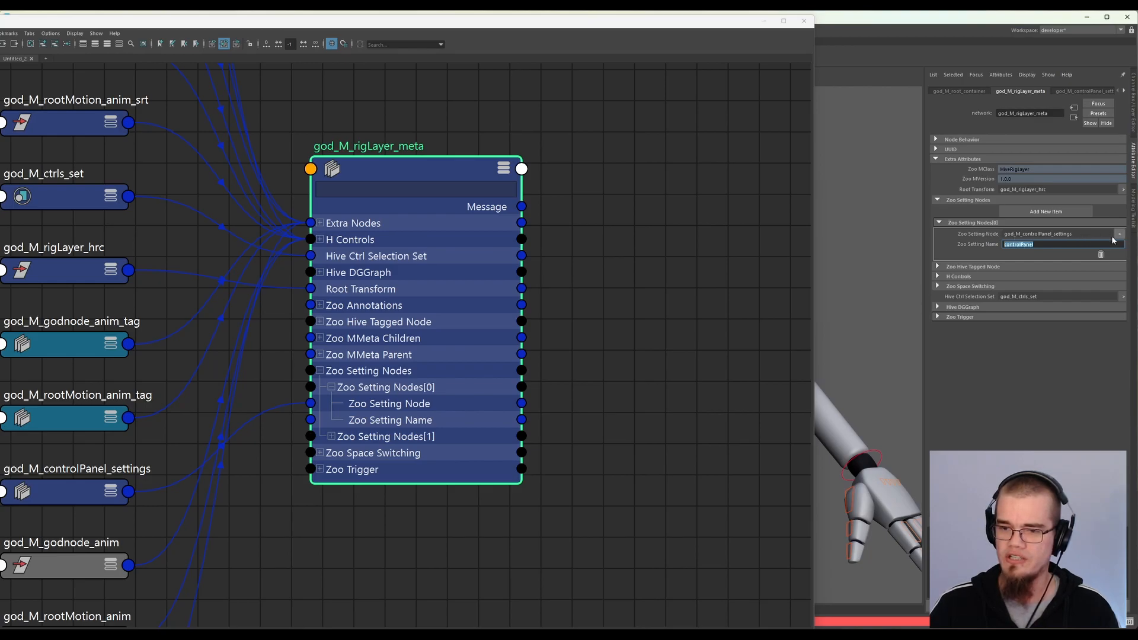
{"action": "mouse_move", "coordinate": [33, 487]}
{"action": "left_mouse_down"}
{"action": "mouse_move", "coordinate": [37, 388]}
{"action": "mouse_move", "coordinate": [38, 470]}
{"action": "left_mouse_up"}
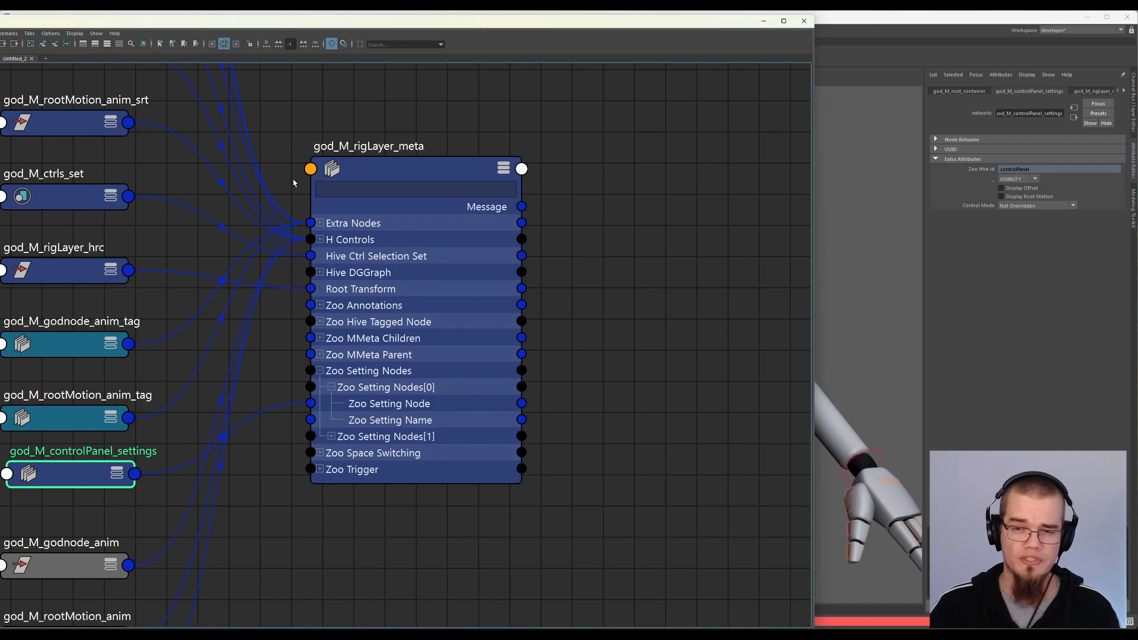
Step: Highlight the connections into Extra Nodes on god_M_rigLayer_meta, and expand the node's H Controls array
{"action": "left_click", "coordinate": [300, 228]}
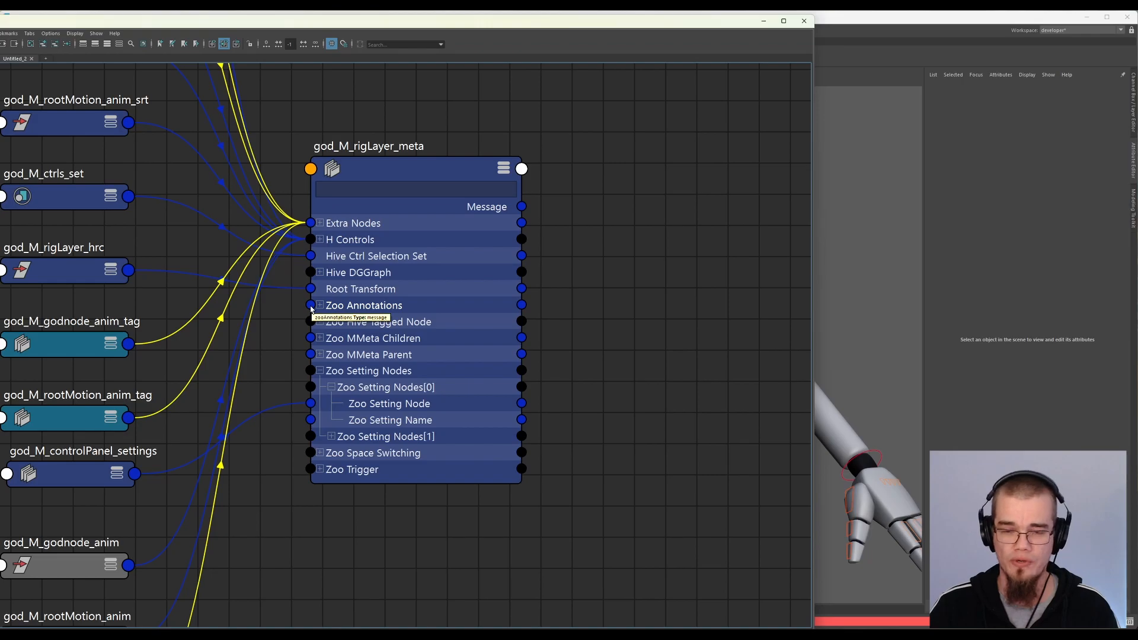
{"action": "left_click", "coordinate": [359, 264]}
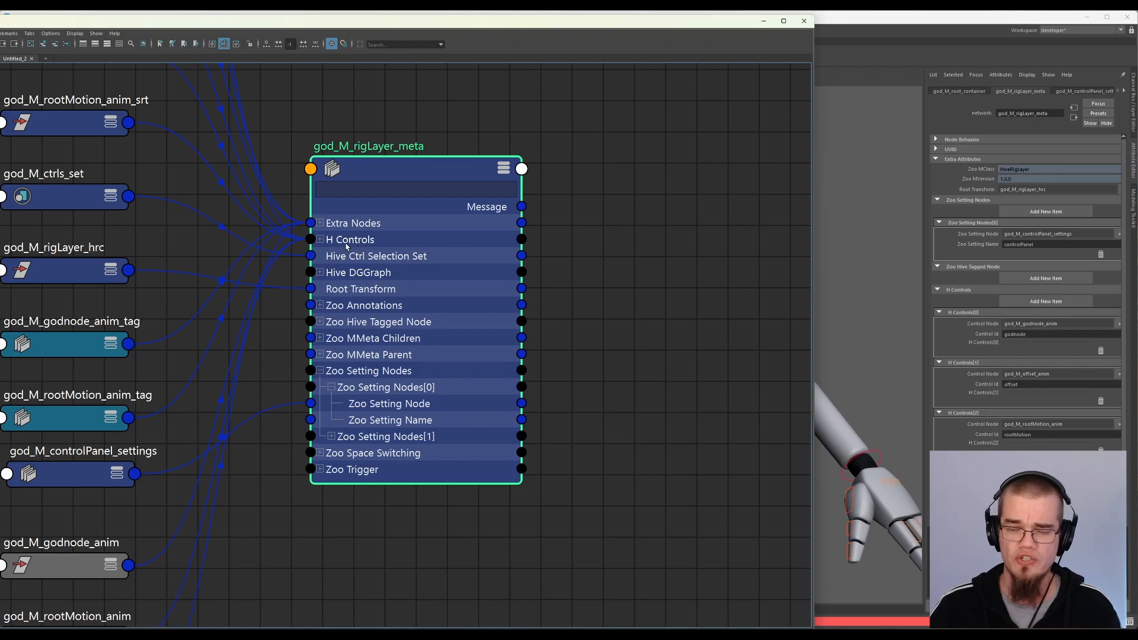
{"action": "left_click", "coordinate": [321, 239]}
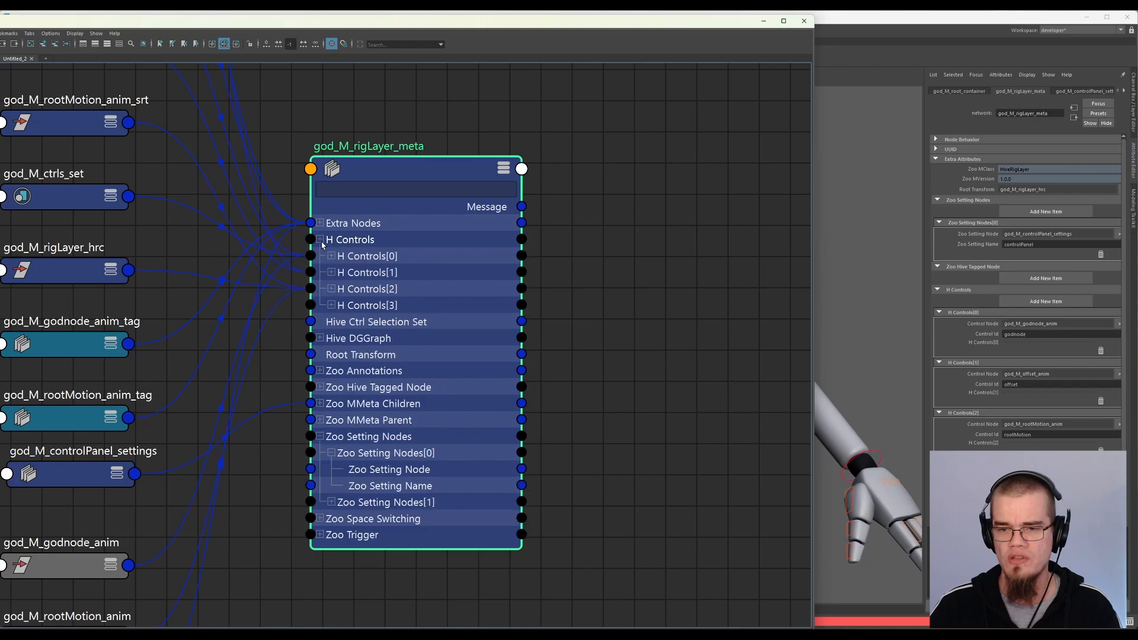
Step: Offset god_M_godnode_anim and god_M_rootMotion_anim up and outward from the column of input nodes
{"action": "left_click", "coordinate": [297, 314]}
{"action": "middle_click_drag", "start_coordinate": [261, 523], "coordinate": [300, 344], "text": "alt"}
{"action": "left_click_drag", "start_coordinate": [130, 391], "coordinate": [104, 360]}
{"action": "left_click", "coordinate": [127, 461]}
{"action": "left_click_drag", "start_coordinate": [126, 464], "coordinate": [91, 422]}
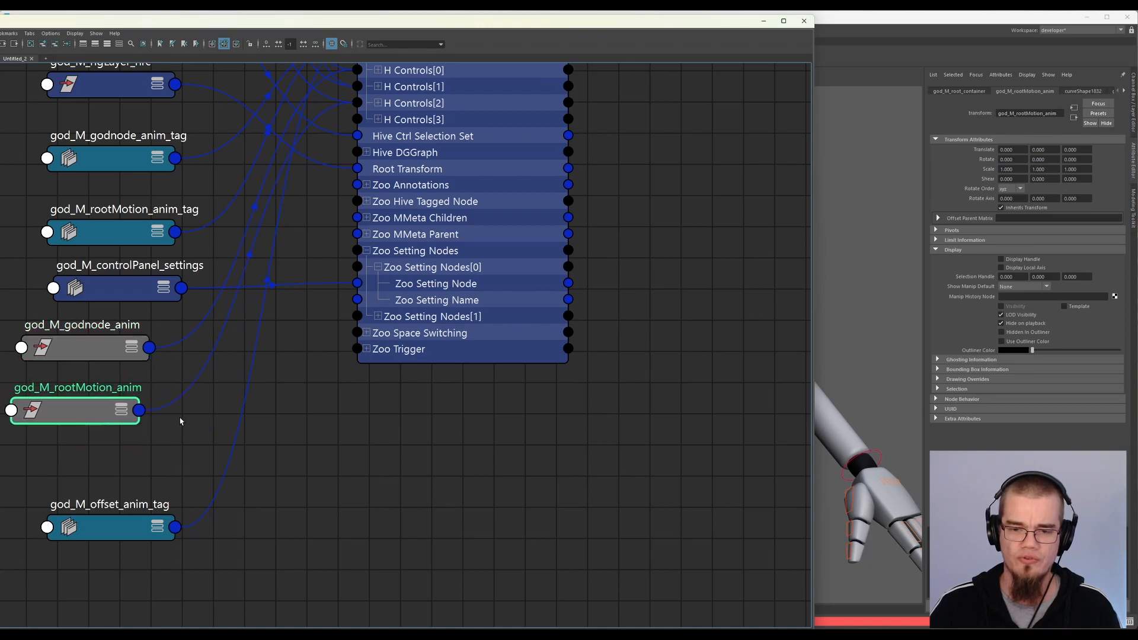
Step: Expand H Controls[0] on god_M_rigLayer_meta and highlight the connection feeding its Control Node
{"action": "middle_click_drag", "start_coordinate": [284, 331], "coordinate": [227, 491], "text": "alt"}
{"action": "scroll", "coordinate": [266, 449], "scroll_direction": "down", "scroll_amount": 3}
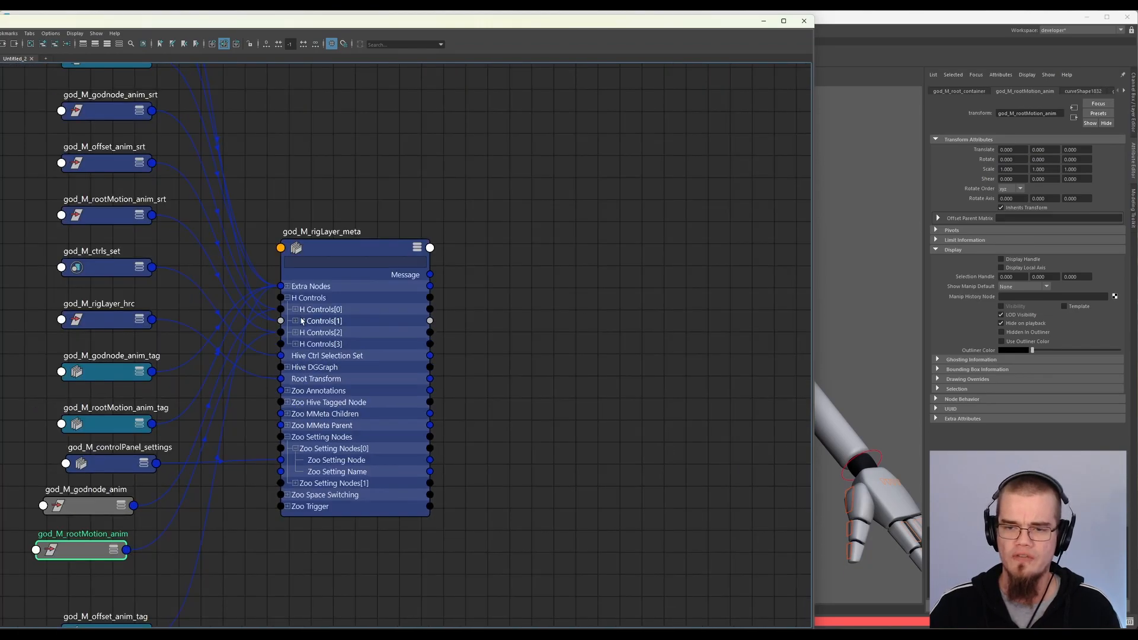
{"action": "scroll", "coordinate": [314, 349], "scroll_direction": "up", "scroll_amount": 3}
{"action": "left_click", "coordinate": [286, 294]}
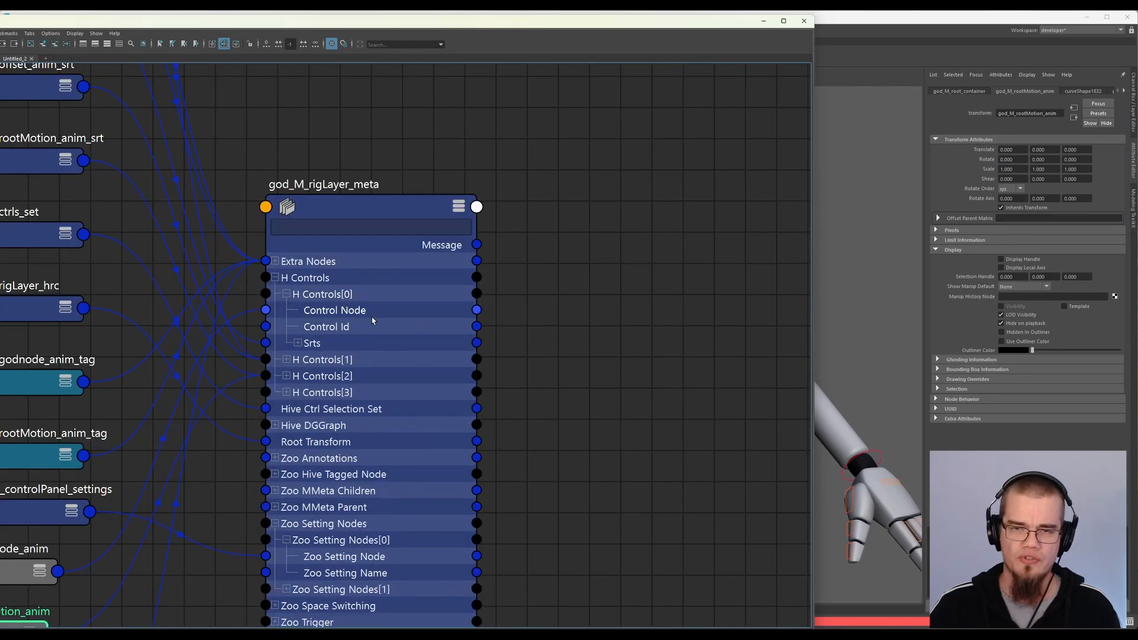
{"action": "left_click", "coordinate": [249, 326]}
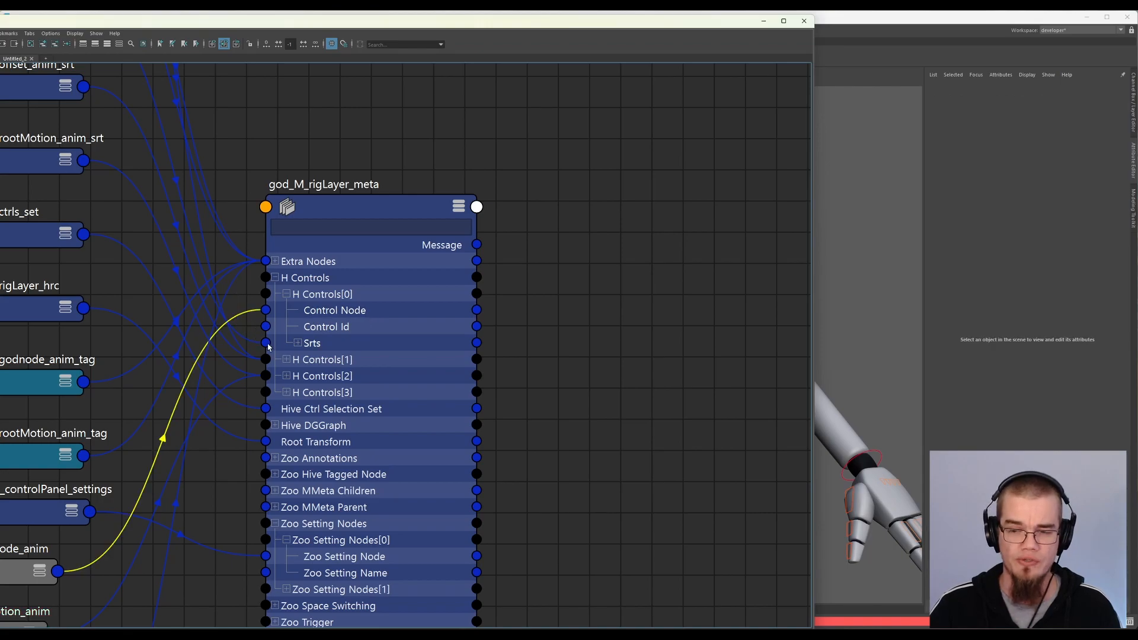
Step: Select god_M_rigLayer_meta and highlight the godnode, offset and rootMotion control IDs in its H Controls attributes
{"action": "left_click", "coordinate": [320, 327]}
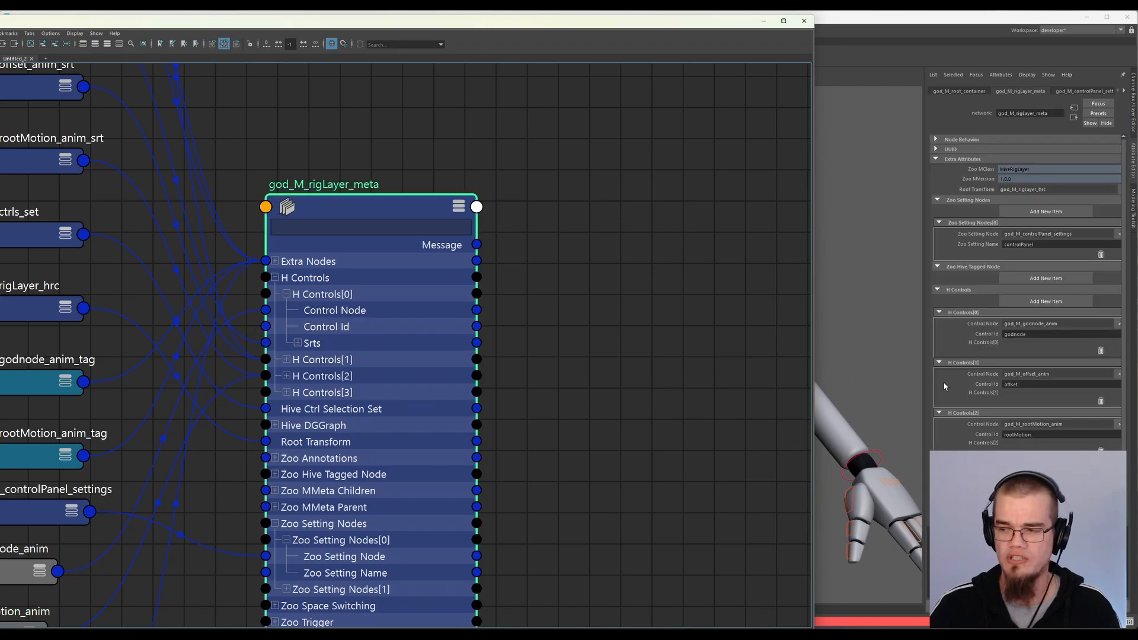
{"action": "left_click_drag", "start_coordinate": [1055, 335], "coordinate": [898, 330]}
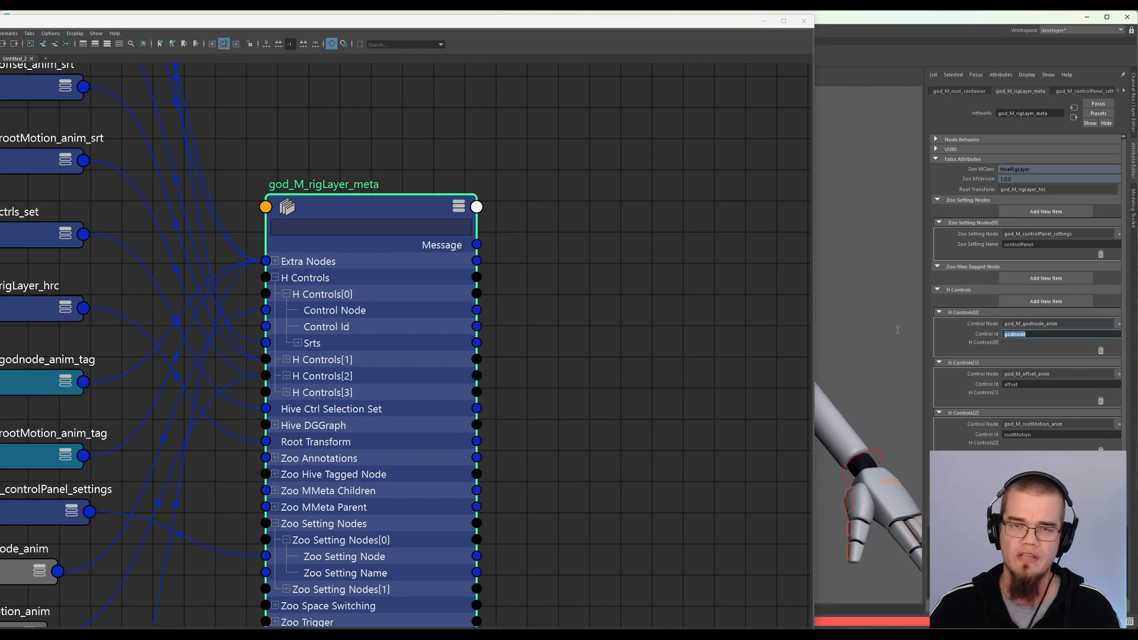
{"action": "left_click_drag", "start_coordinate": [1036, 383], "coordinate": [972, 382]}
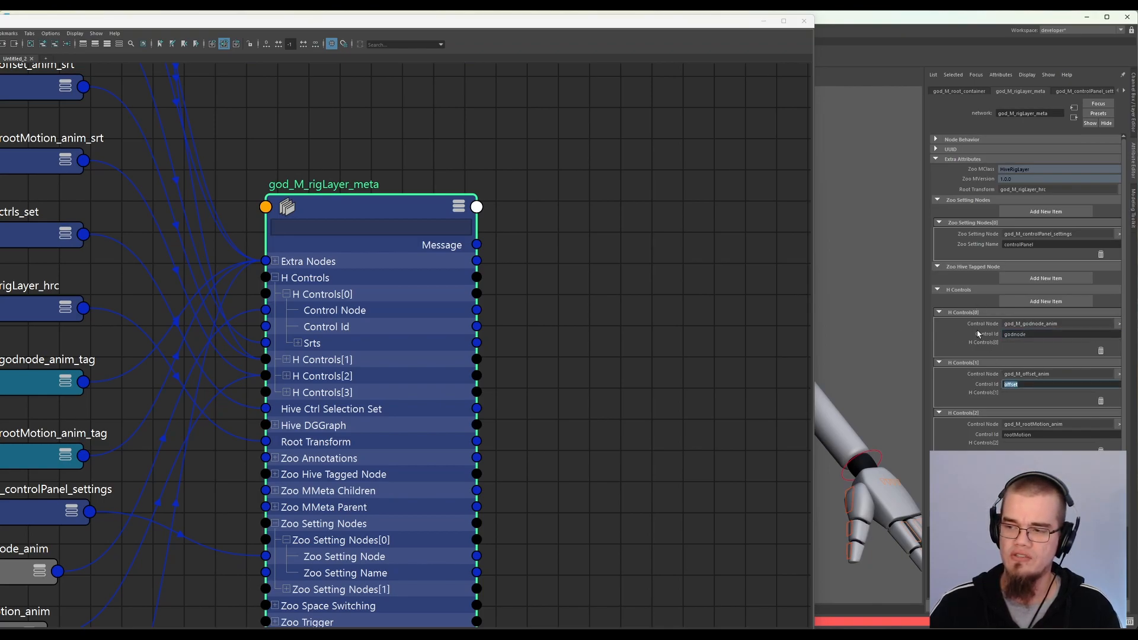
{"action": "left_click_drag", "start_coordinate": [1044, 436], "coordinate": [909, 446]}
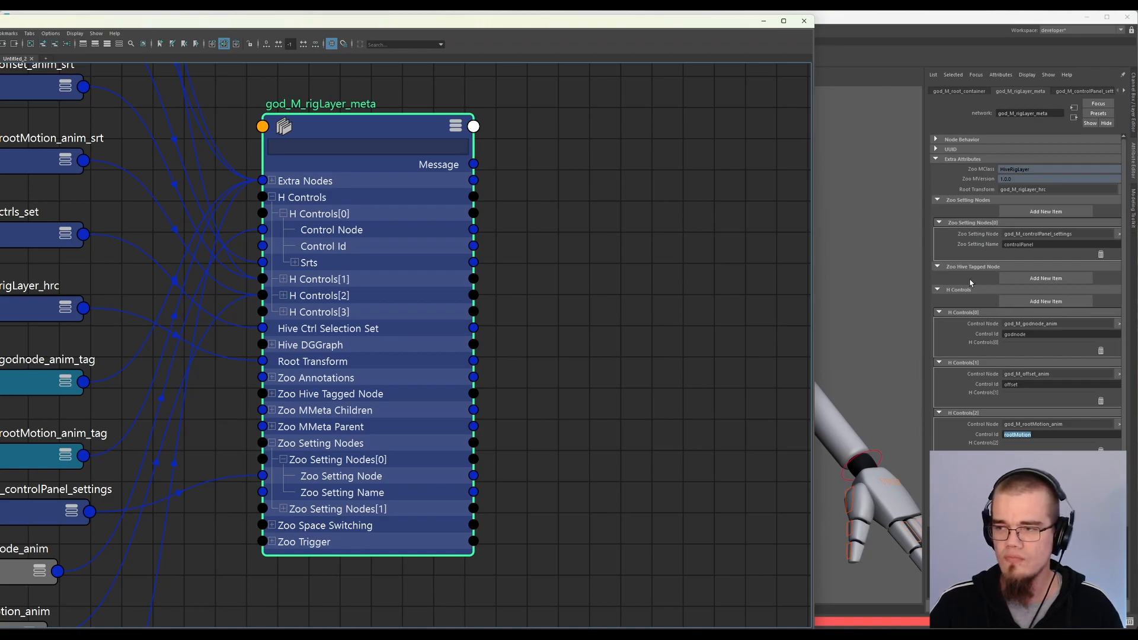
Step: Nudge god_M_rigLayer_meta slightly in the graph and highlight its Zoo MClass value, HiveRigLayer
{"action": "mouse_move", "coordinate": [377, 130]}
{"action": "left_mouse_down"}
{"action": "mouse_move", "coordinate": [389, 132]}
{"action": "mouse_move", "coordinate": [384, 125]}
{"action": "left_mouse_up"}
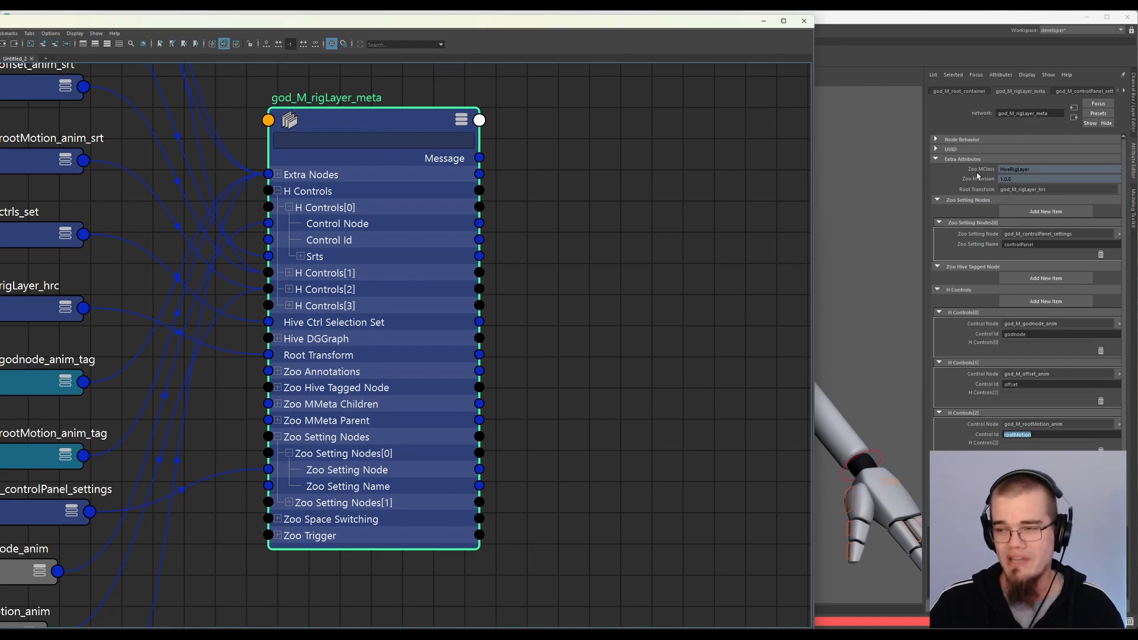
{"action": "left_click", "coordinate": [978, 176]}
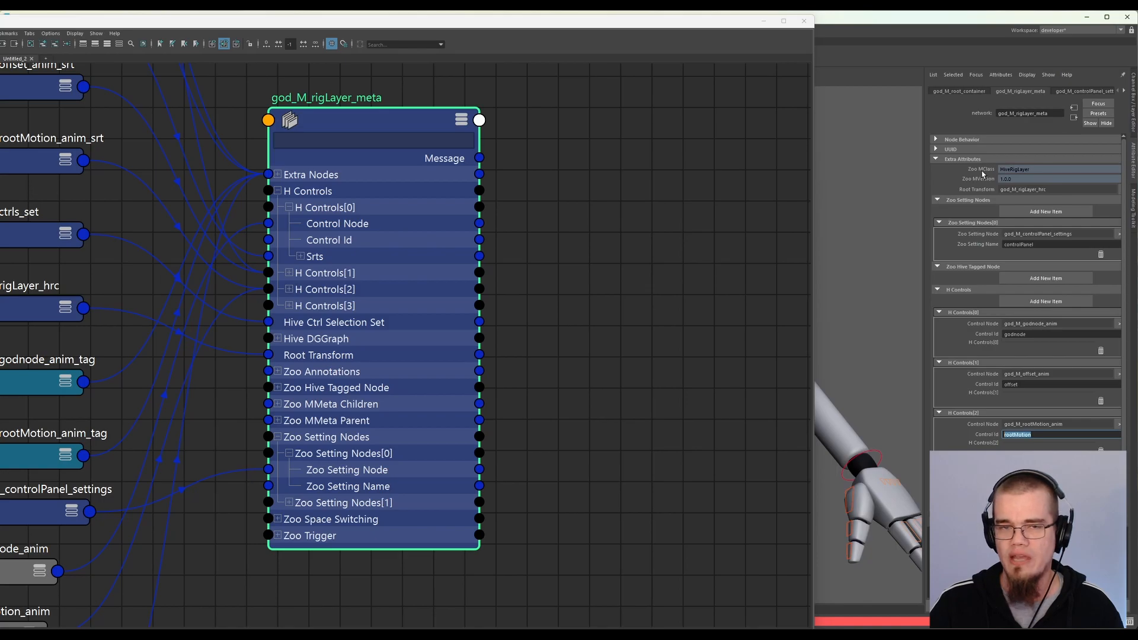
{"action": "left_click", "coordinate": [1041, 174]}
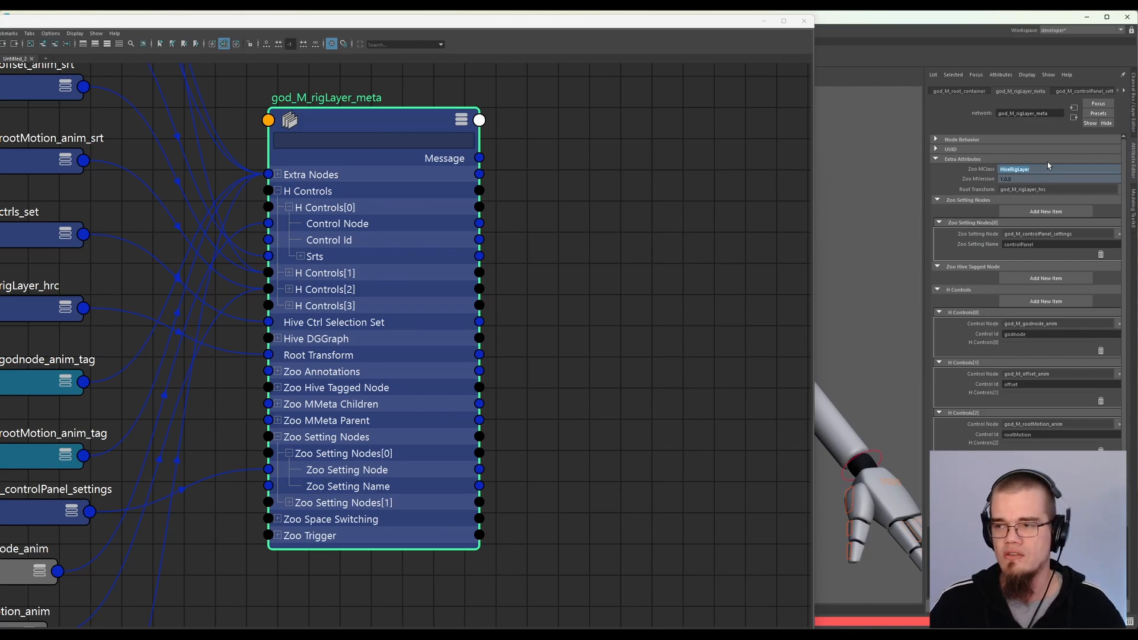
{"action": "left_click_drag", "start_coordinate": [1001, 171], "coordinate": [1031, 172]}
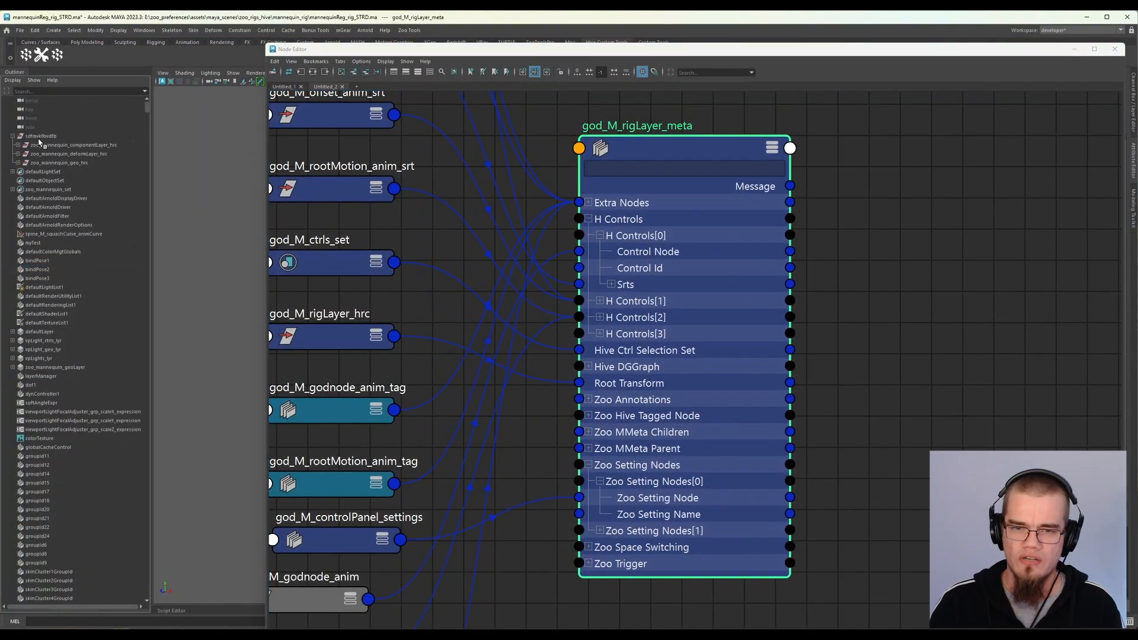
Step: Limit the Outliner to DAG objects and expand zoo_mannequin_componentLayer_hrc to list the component groups
{"action": "right_click", "coordinate": [38, 142]}
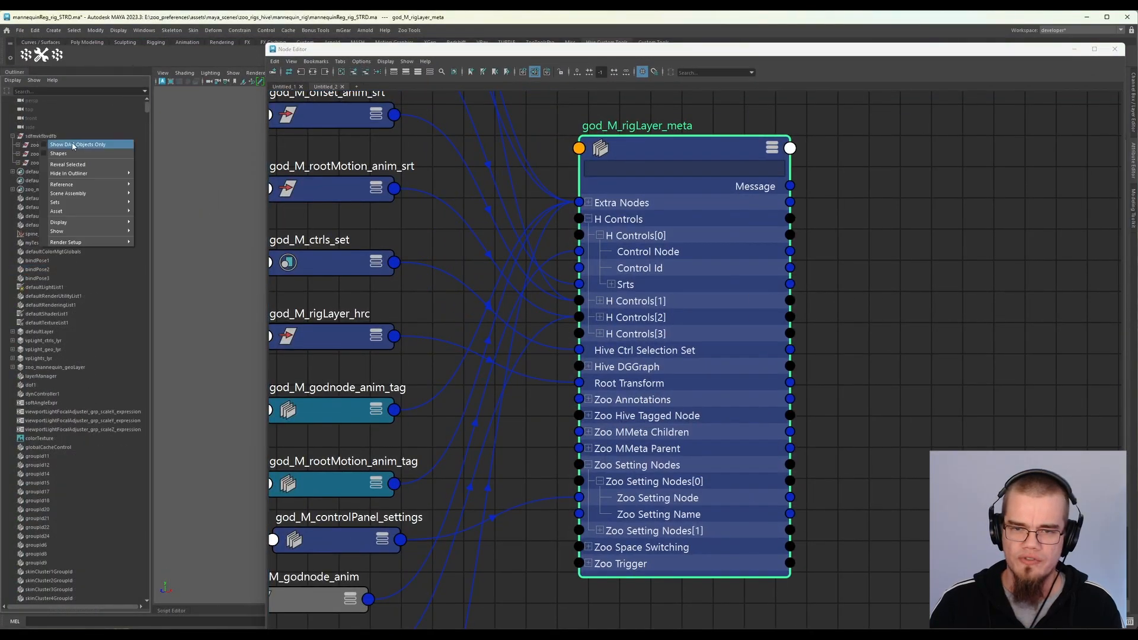
{"action": "left_click", "coordinate": [67, 153]}
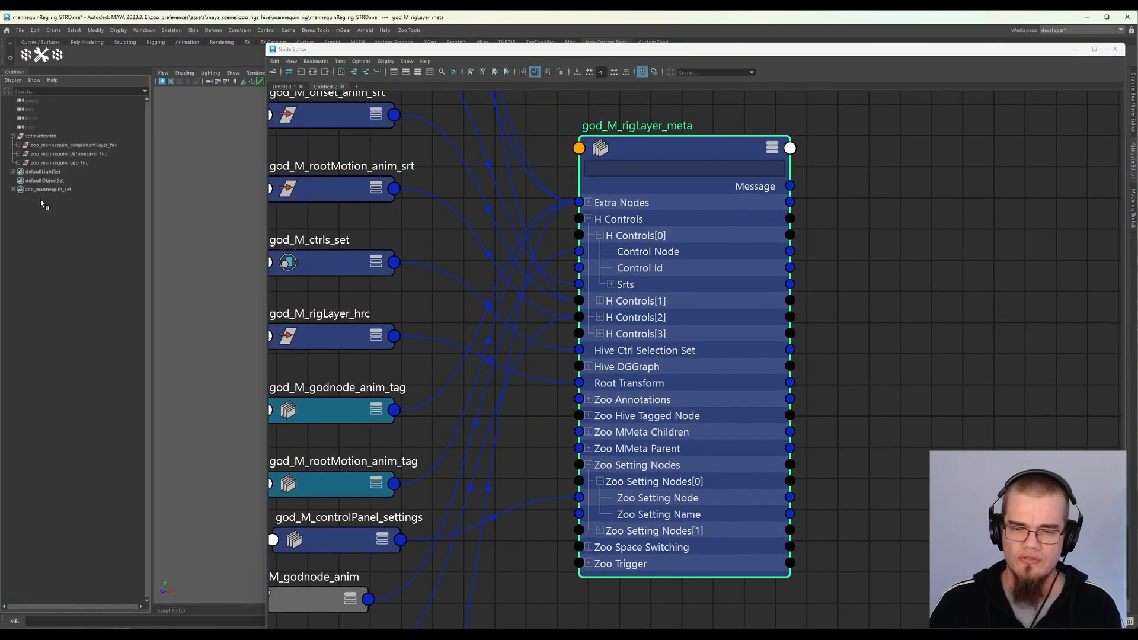
{"action": "left_click", "coordinate": [64, 154]}
{"action": "left_click", "coordinate": [86, 146]}
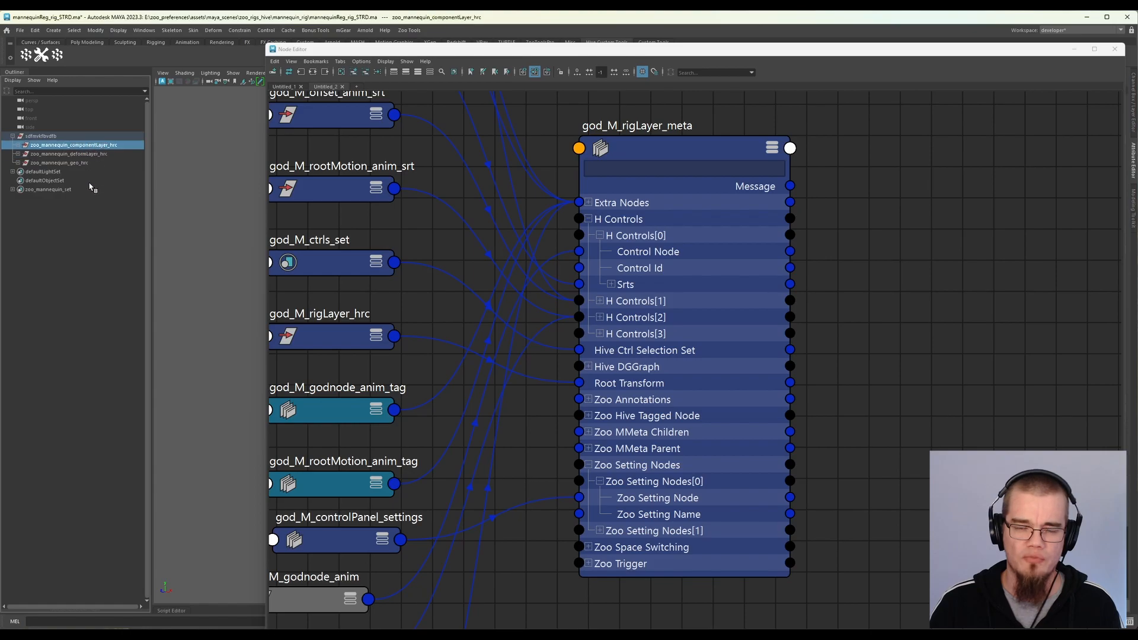
{"action": "left_click", "coordinate": [81, 163]}
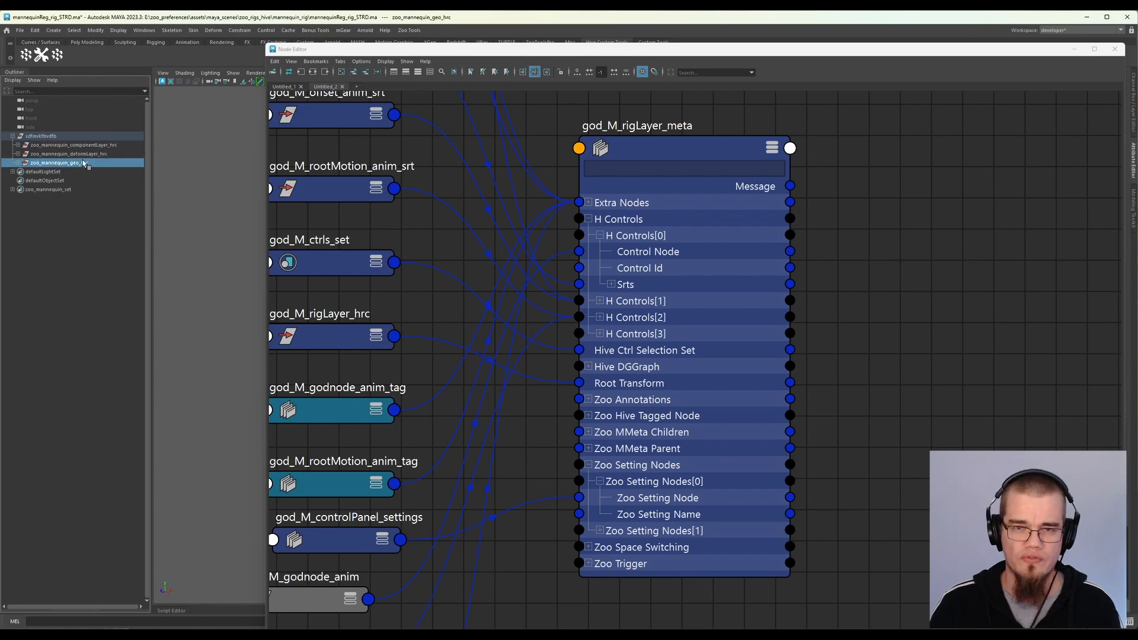
{"action": "left_click_drag", "start_coordinate": [43, 153], "coordinate": [86, 151]}
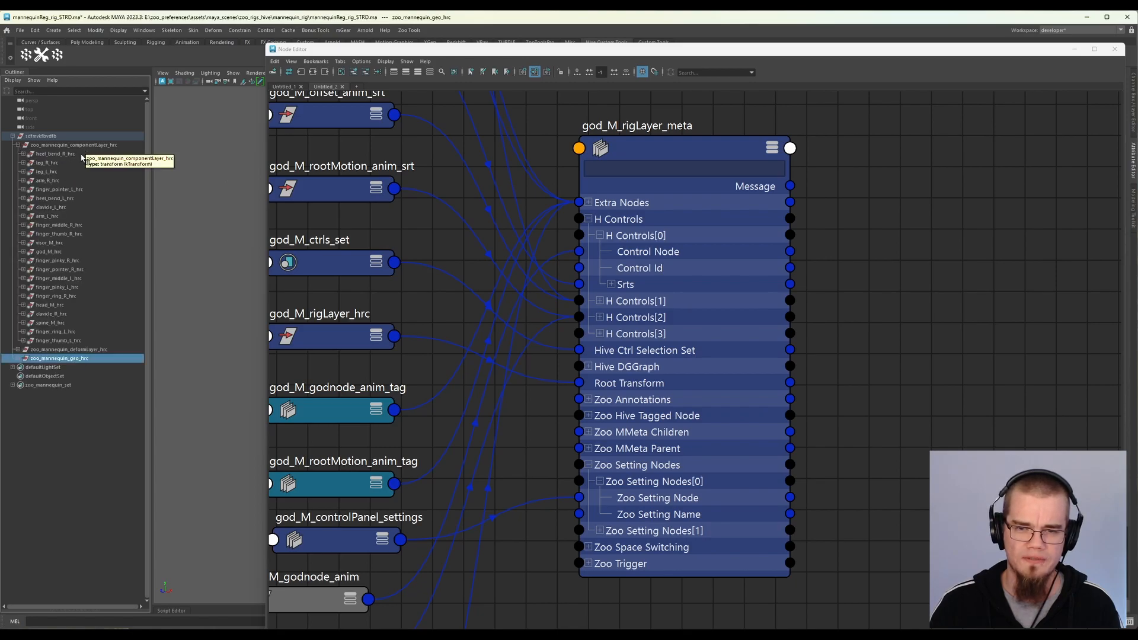
Step: Add god_M_hrc to the node graph outside the column of input nodes, and expand its layer groups in the Outliner
{"action": "left_click", "coordinate": [48, 253]}
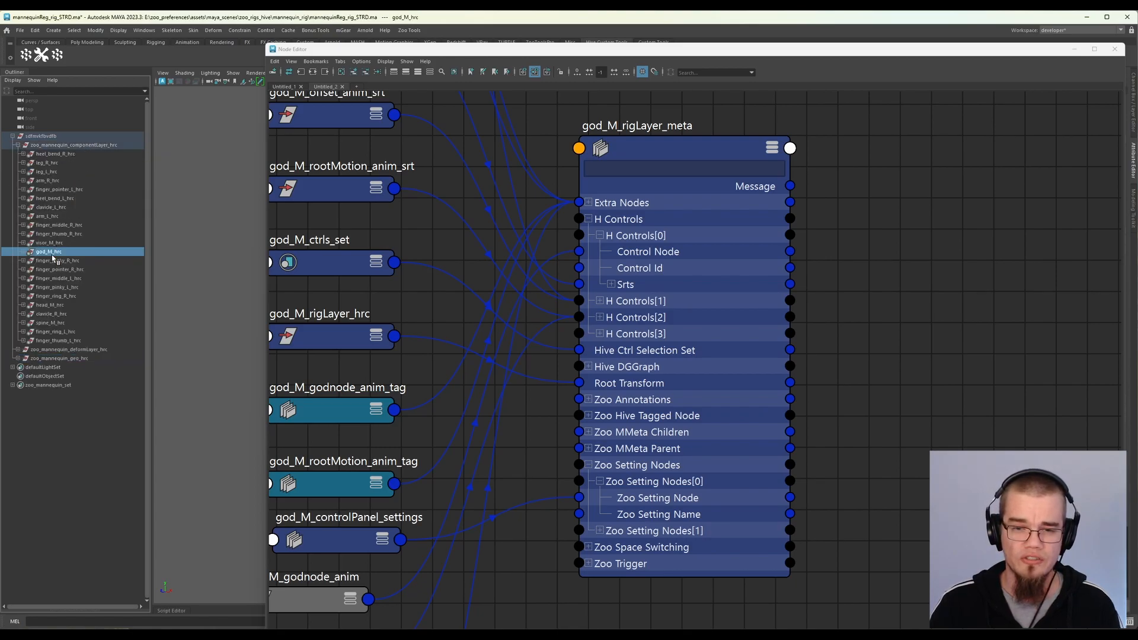
{"action": "left_click_drag", "start_coordinate": [45, 255], "coordinate": [430, 289]}
{"action": "left_click_drag", "start_coordinate": [508, 300], "coordinate": [318, 303]}
{"action": "scroll", "coordinate": [355, 304], "scroll_direction": "down", "scroll_amount": 3}
{"action": "left_click_drag", "start_coordinate": [395, 305], "coordinate": [276, 336]}
{"action": "left_click", "coordinate": [22, 251]}
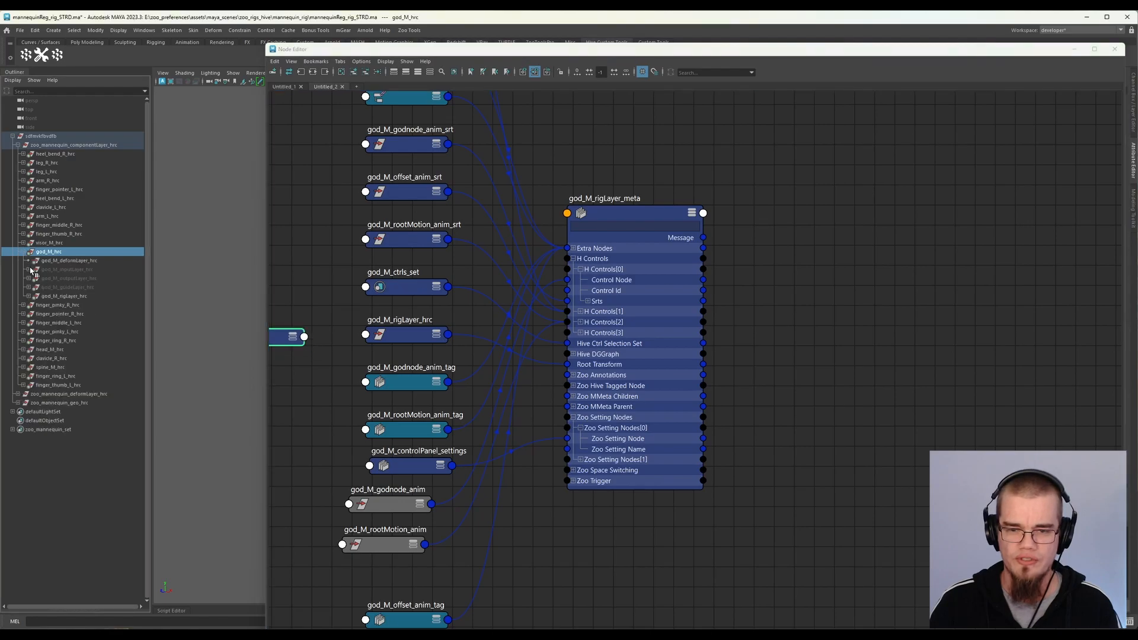
Step: Select god_M_rigLayer_hrc under god_M_hrc and place its graph node between god_M_ctrls_set and god_M_godnode_anim_tag
{"action": "left_click", "coordinate": [74, 297]}
{"action": "left_click_drag", "start_coordinate": [424, 335], "coordinate": [425, 306]}
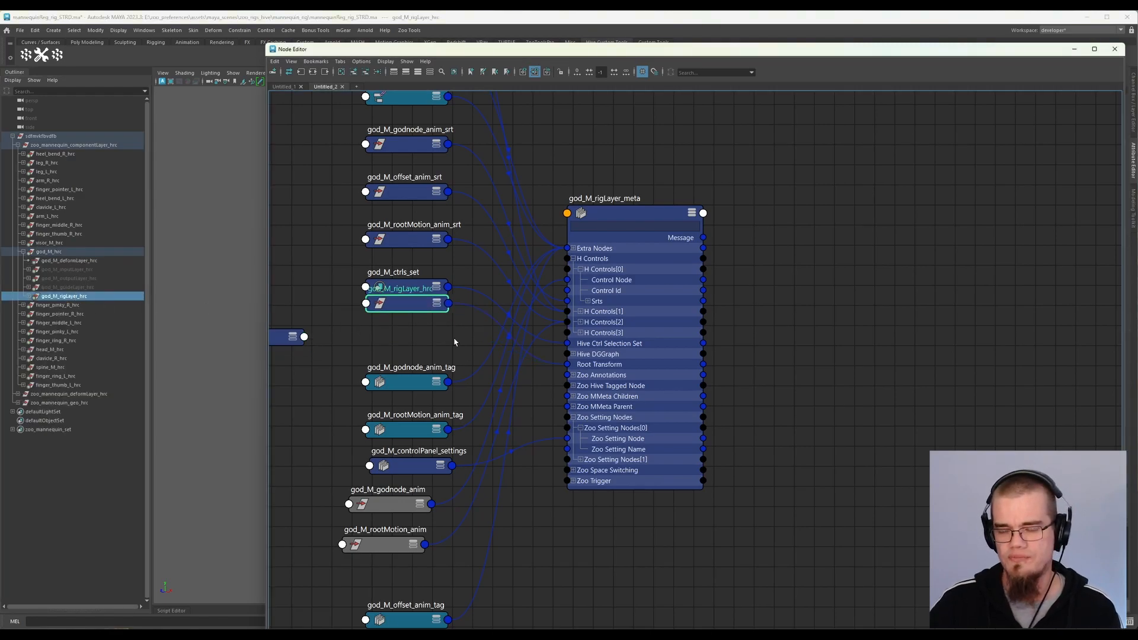
{"action": "left_click", "coordinate": [437, 305]}
{"action": "scroll", "coordinate": [442, 409], "scroll_direction": "up", "scroll_amount": 4}
{"action": "scroll", "coordinate": [572, 475], "scroll_direction": "down", "scroll_amount": 2}
{"action": "left_click_drag", "start_coordinate": [436, 449], "coordinate": [439, 462]}
{"action": "key", "text": "1"}
{"action": "left_click_drag", "start_coordinate": [437, 288], "coordinate": [433, 326]}
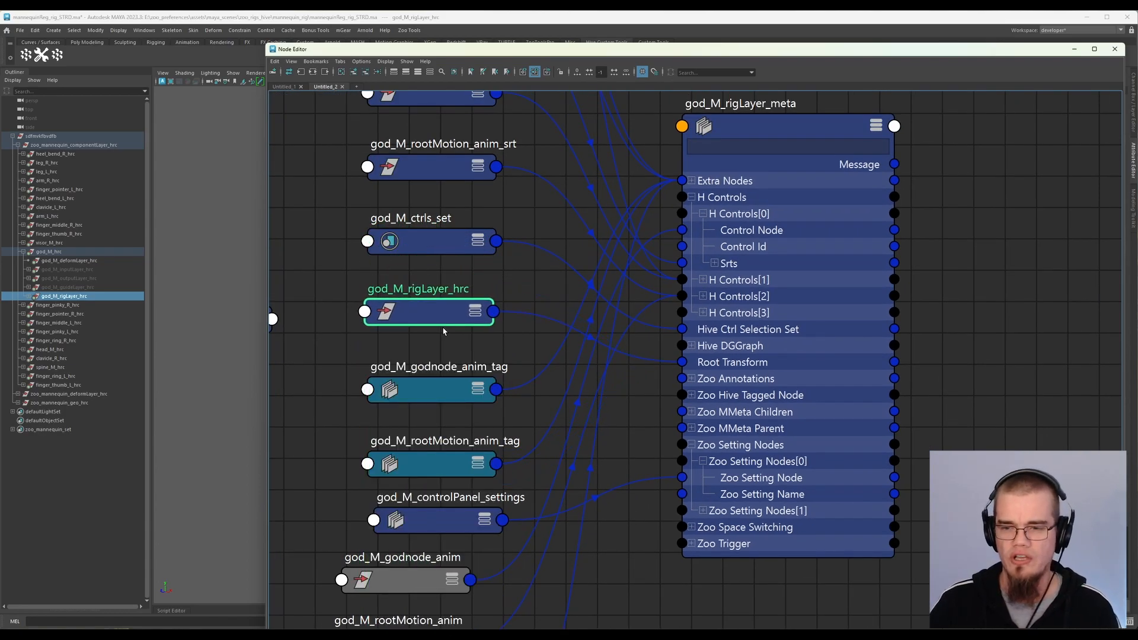
Step: Move the god_M_hrc node to the opposite side of god_M_rigLayer_meta, away from the column of input nodes
{"action": "left_click_drag", "start_coordinate": [761, 378], "coordinate": [742, 352]}
{"action": "scroll", "coordinate": [359, 346], "scroll_direction": "down", "scroll_amount": 2}
{"action": "left_click_drag", "start_coordinate": [282, 335], "coordinate": [1005, 305]}
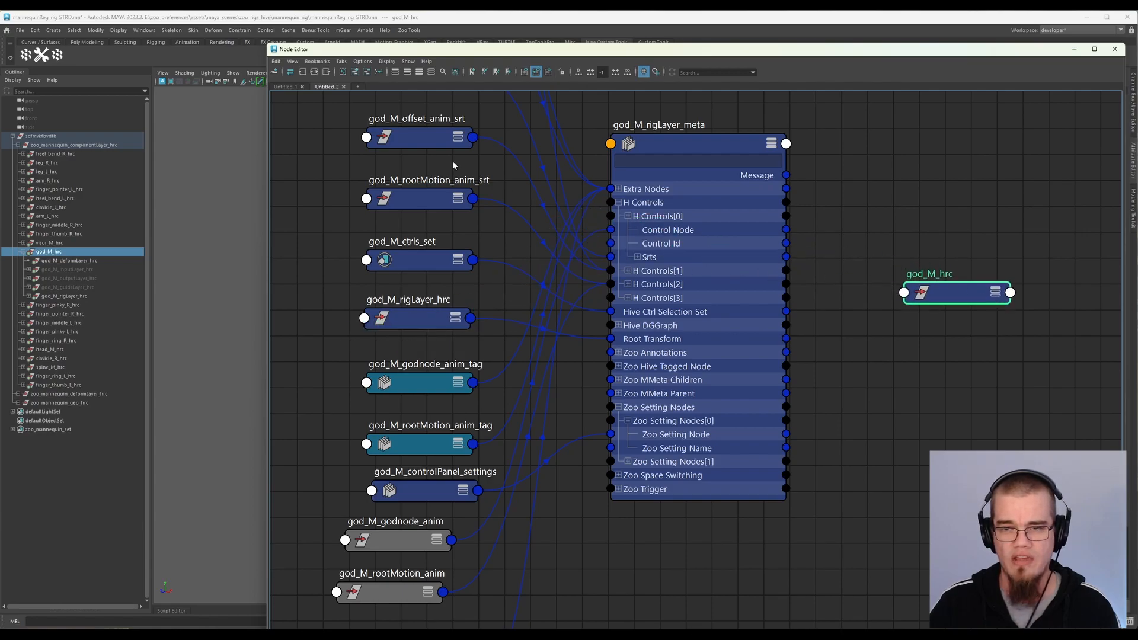
Step: Graph god_M_hrc's input and output connections, and reposition the connected god_M_meta node with its full attribute list shown
{"action": "left_click", "coordinate": [326, 72]}
{"action": "left_click", "coordinate": [579, 308]}
{"action": "left_click_drag", "start_coordinate": [579, 308], "coordinate": [633, 259]}
{"action": "key", "text": "3"}
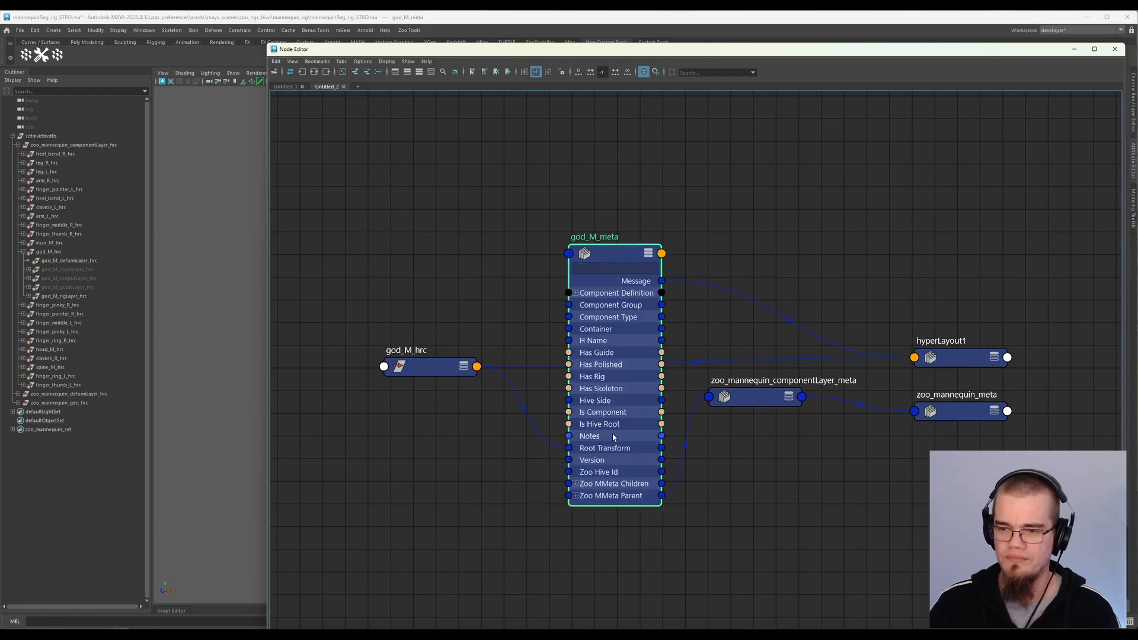
{"action": "key", "text": "f"}
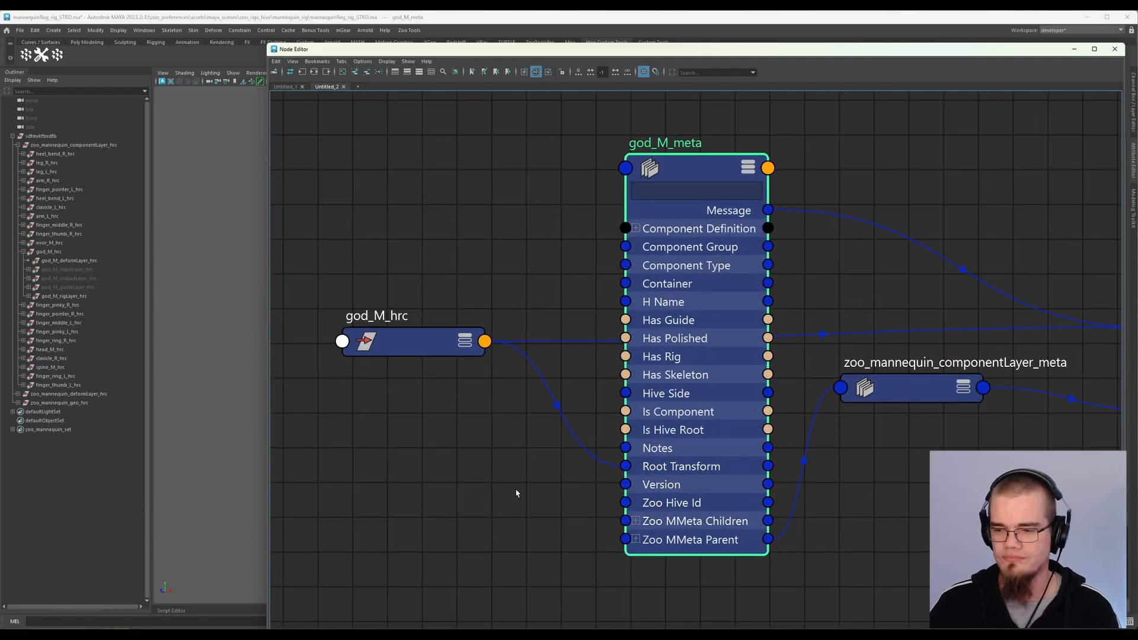
{"action": "scroll", "coordinate": [532, 475], "scroll_direction": "down", "scroll_amount": 1}
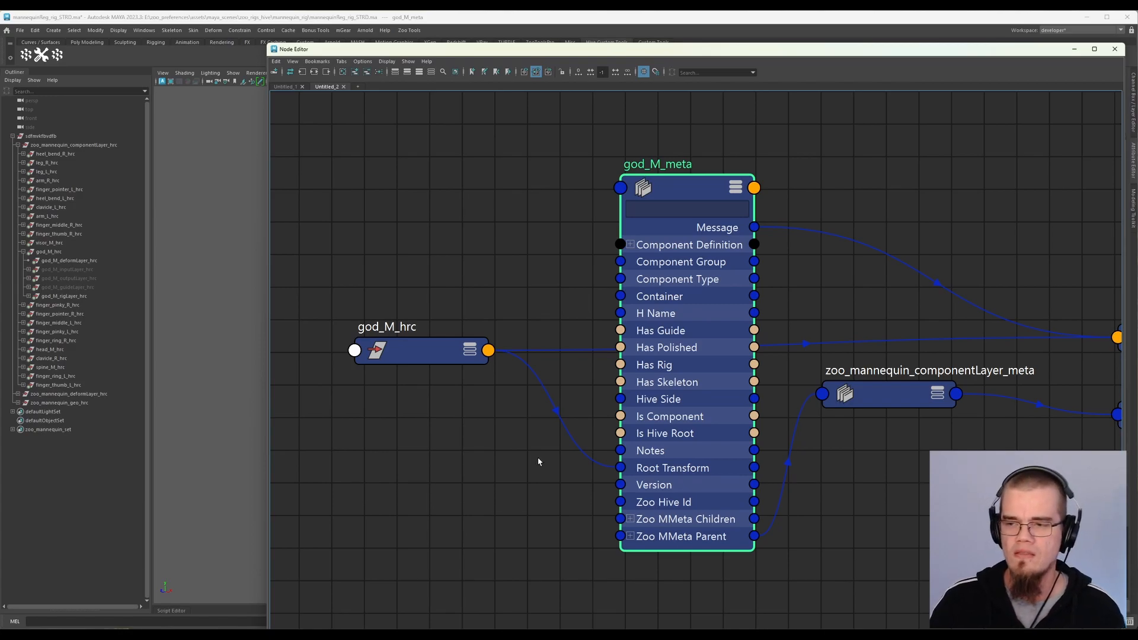
{"action": "left_click_drag", "start_coordinate": [684, 199], "coordinate": [653, 180]}
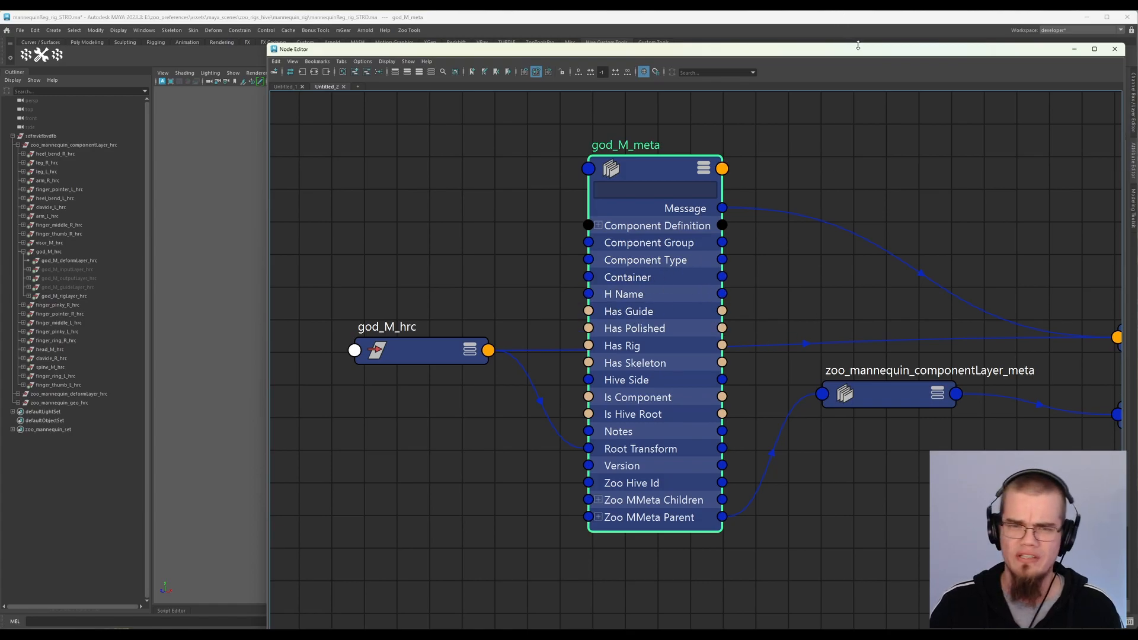
Step: Uncover and widen the Attribute Editor to examine god_M_meta's cached definition info and guide layer DAG data under Component Definition
{"action": "left_click_drag", "start_coordinate": [858, 49], "coordinate": [605, 43]}
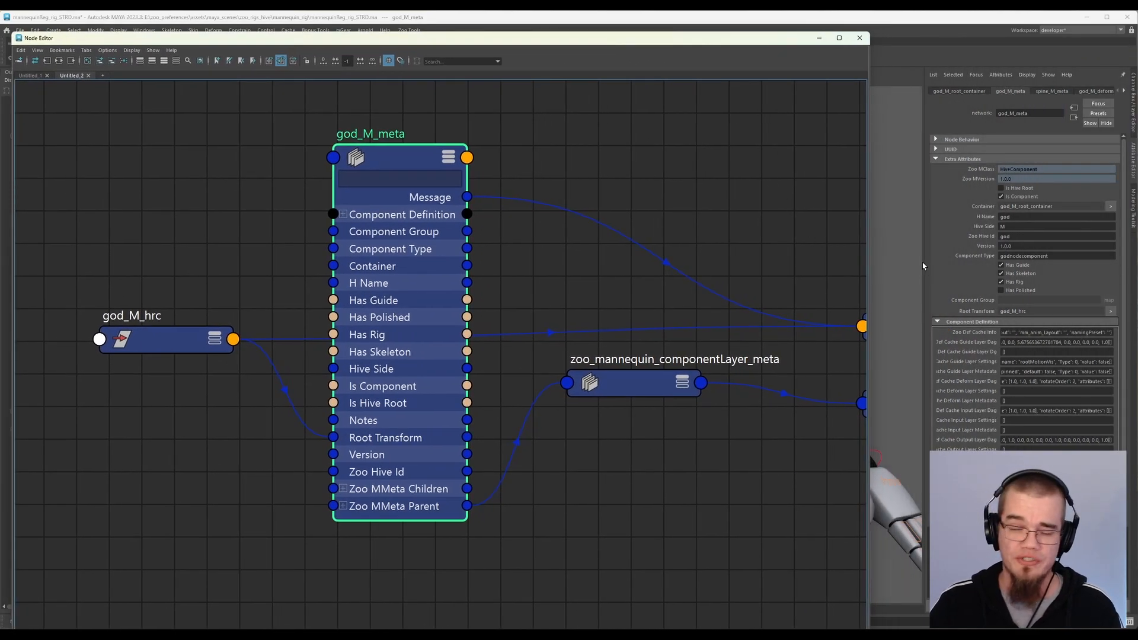
{"action": "left_click_drag", "start_coordinate": [923, 266], "coordinate": [889, 266]}
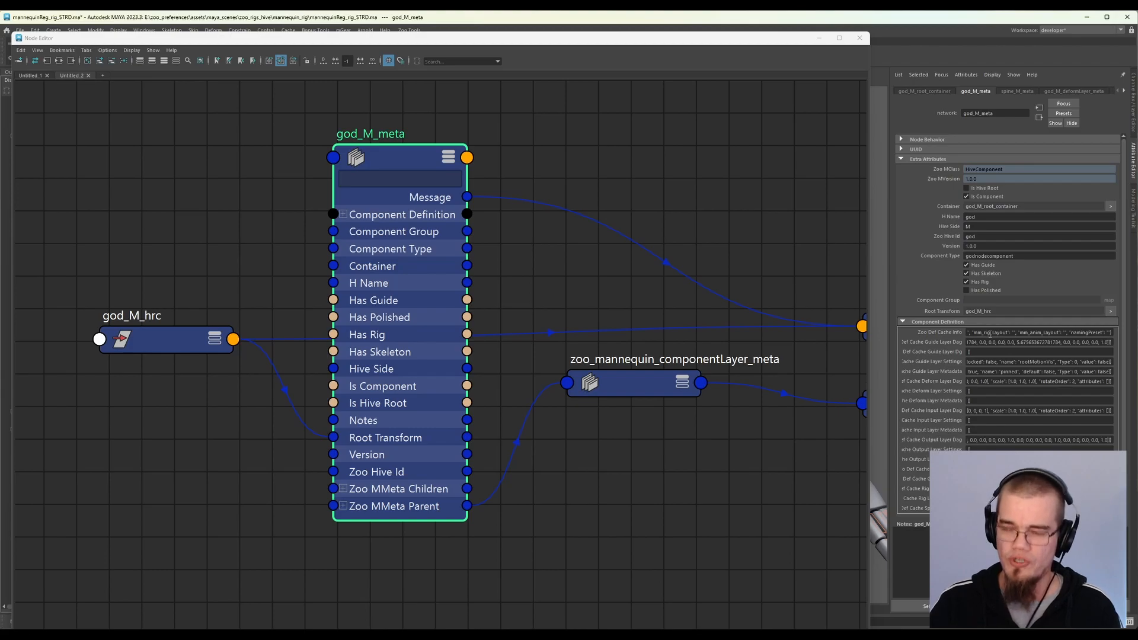
{"action": "left_click", "coordinate": [990, 334]}
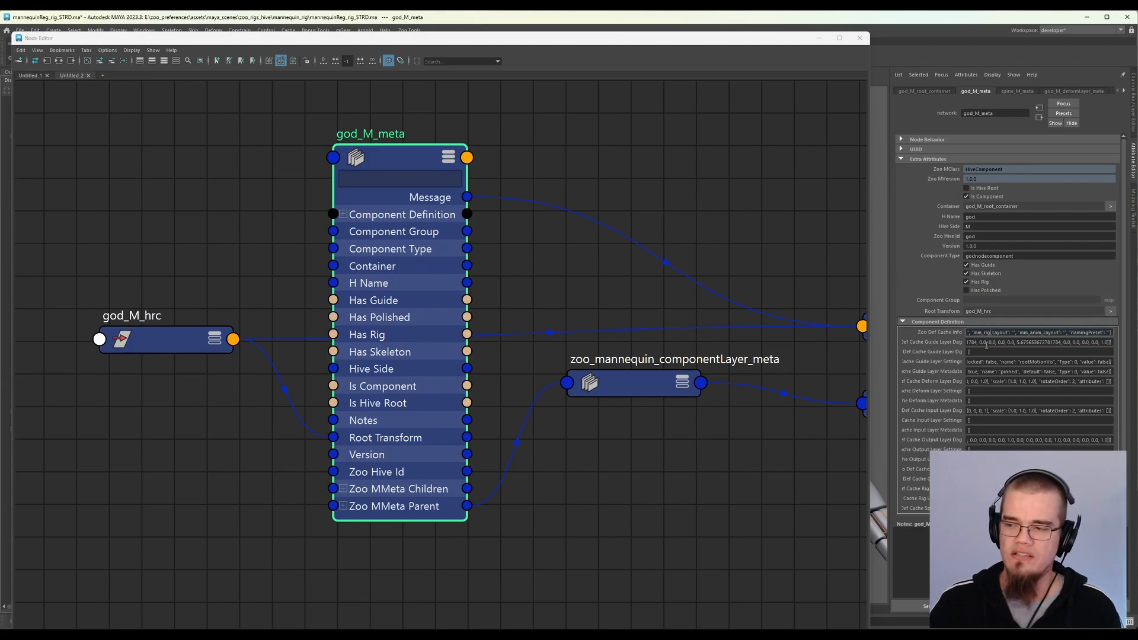
{"action": "left_click", "coordinate": [986, 343]}
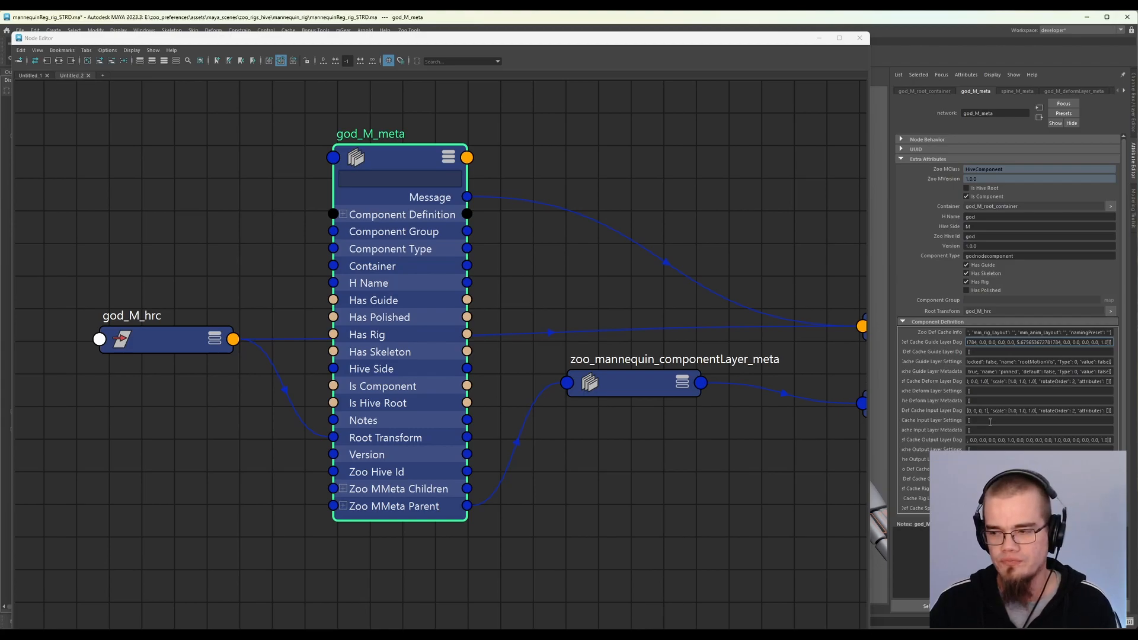
Step: Examine god_M_meta's H Name and Component Type values in its extra attributes
{"action": "scroll", "coordinate": [948, 426], "scroll_direction": "down", "scroll_amount": 1}
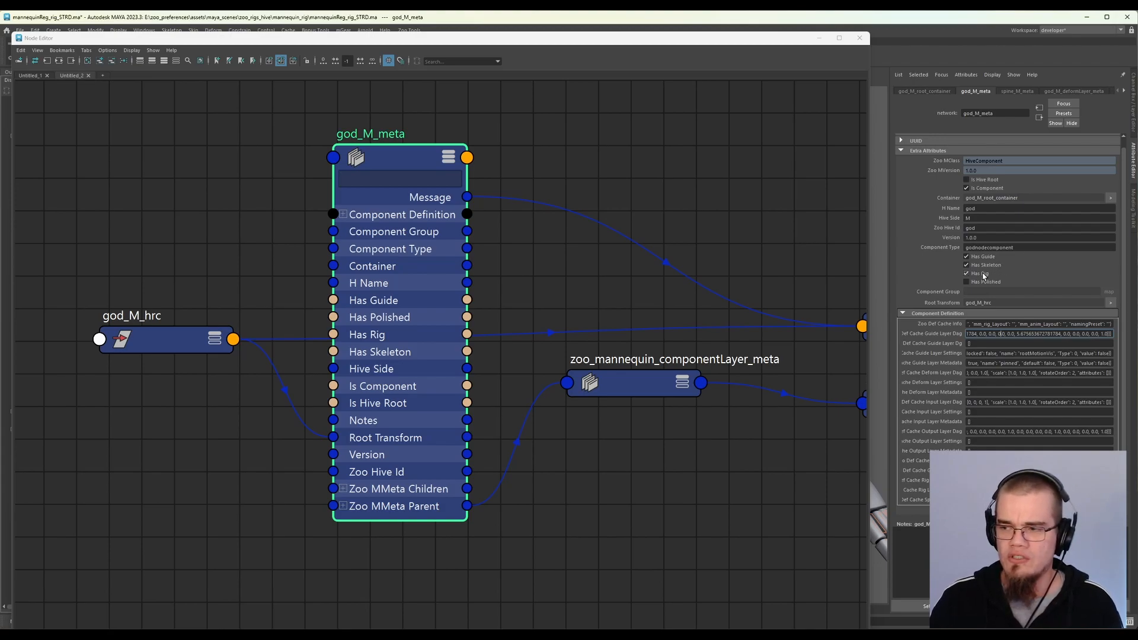
{"action": "left_click", "coordinate": [982, 209]}
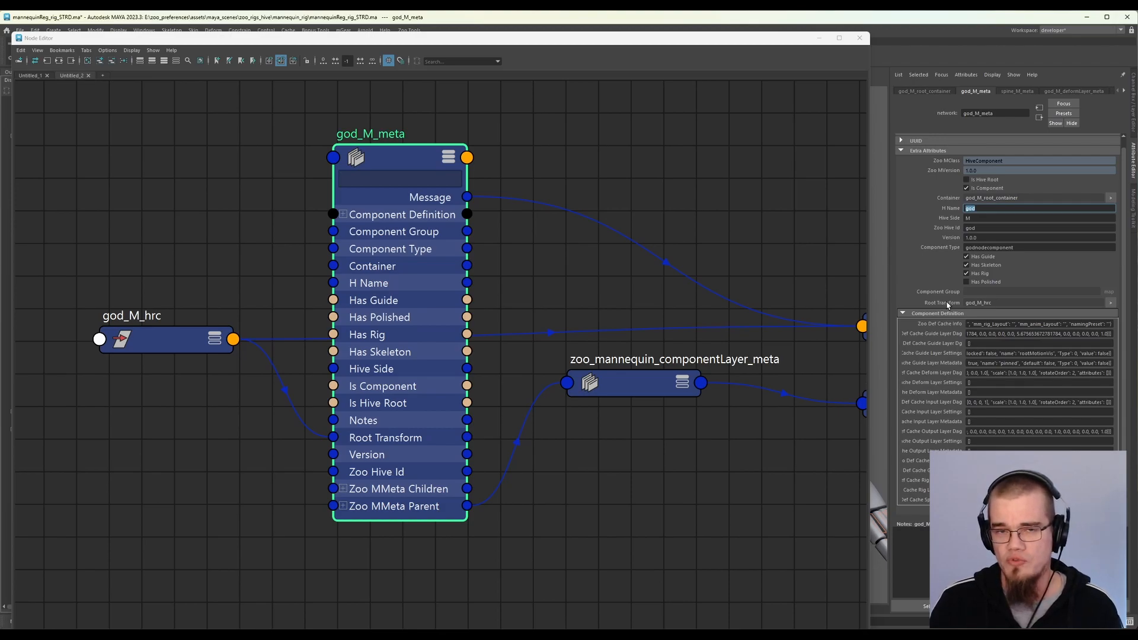
{"action": "left_click", "coordinate": [1007, 247]}
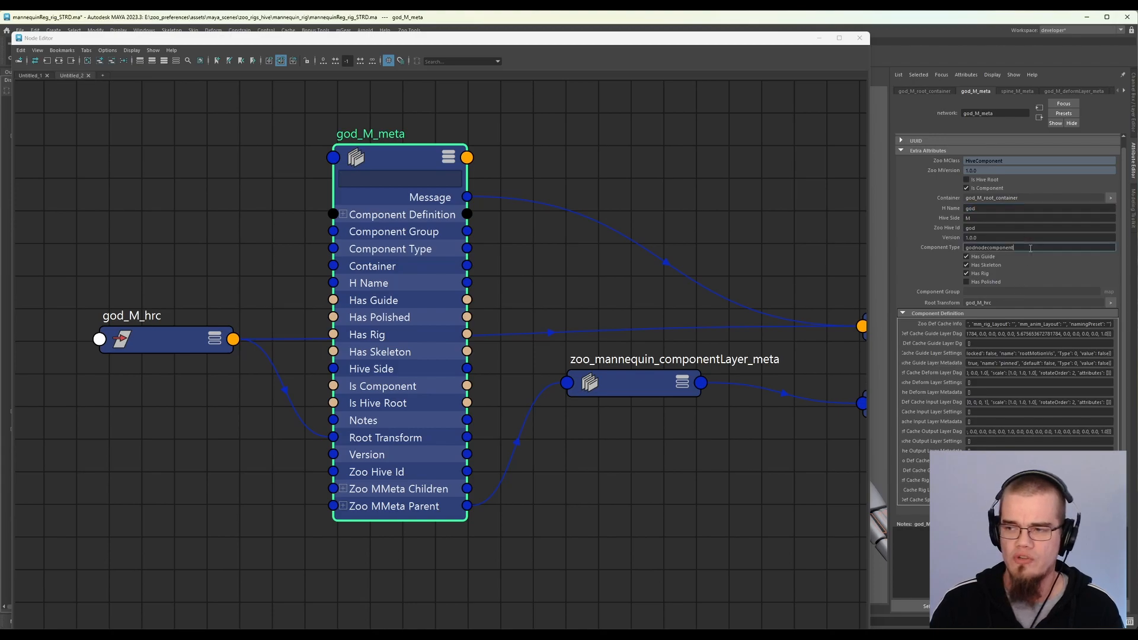